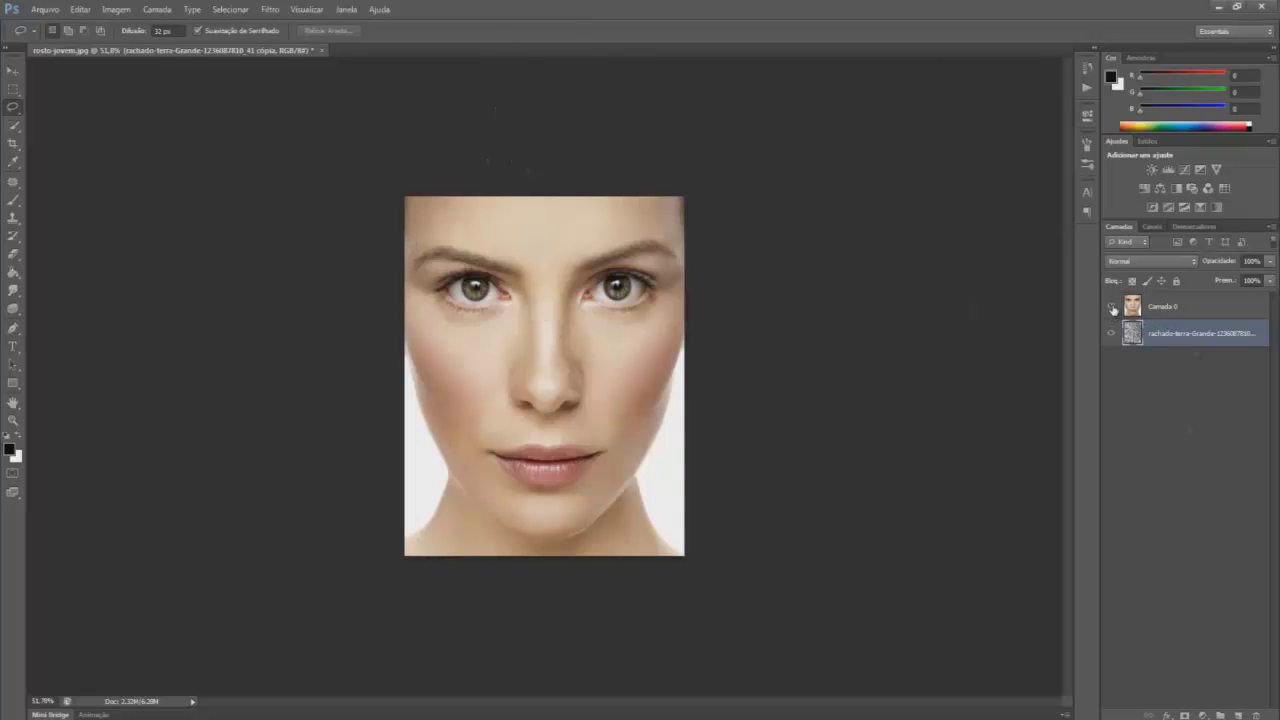
Move the cracked-earth layer above Camada 0 and blend it in Sobrepor (Overlay) mode
{"action": "left_click", "coordinate": [1112, 307]}
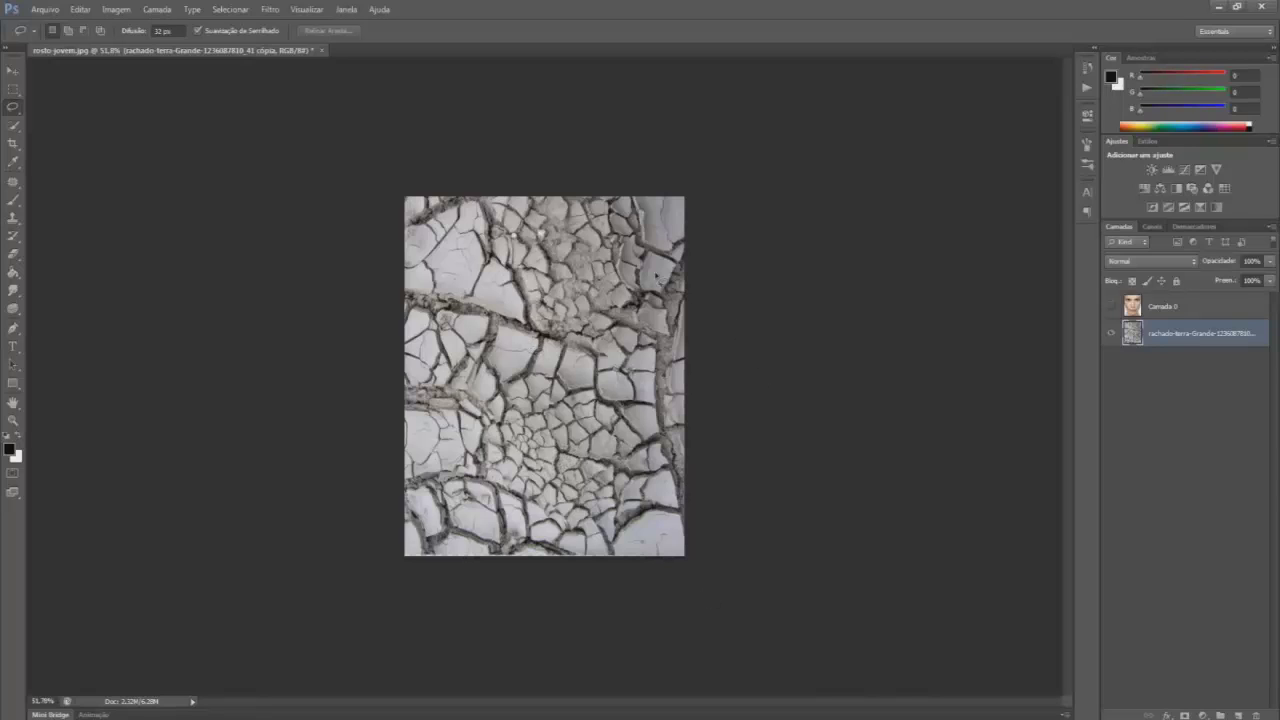
{"action": "left_click", "coordinate": [1111, 307]}
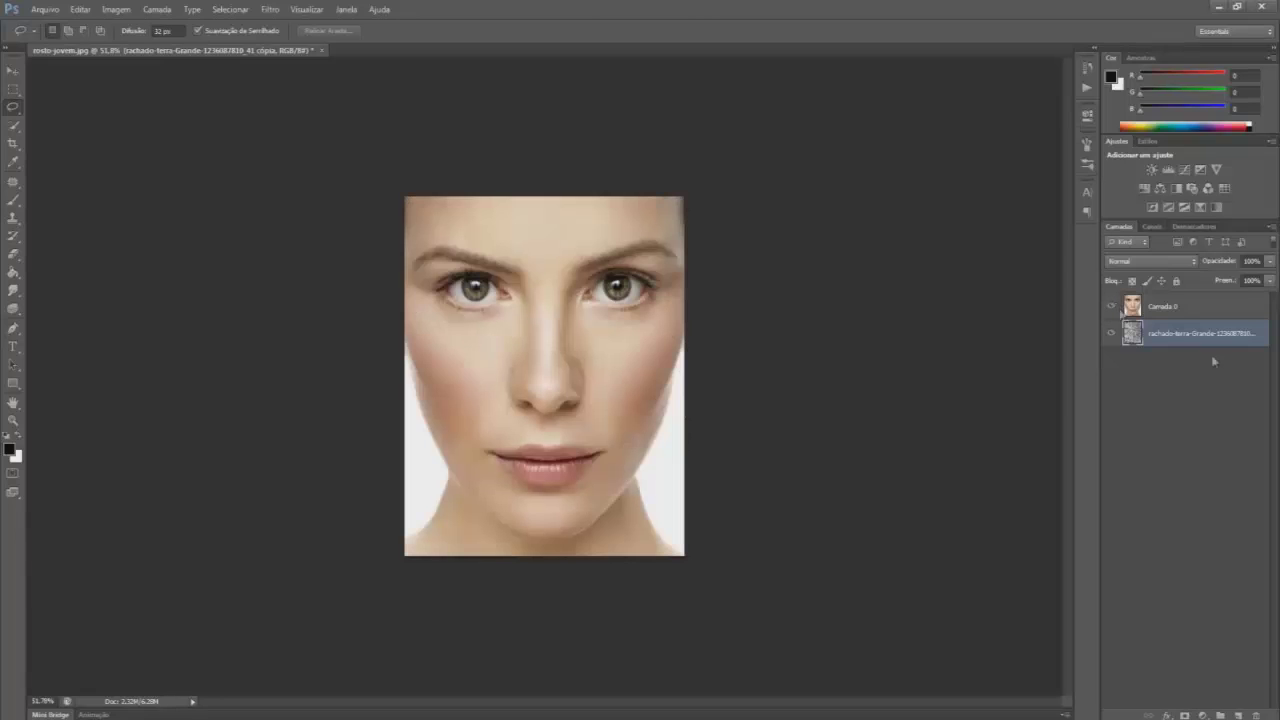
{"action": "left_click_drag", "start_coordinate": [1218, 342], "coordinate": [1215, 306]}
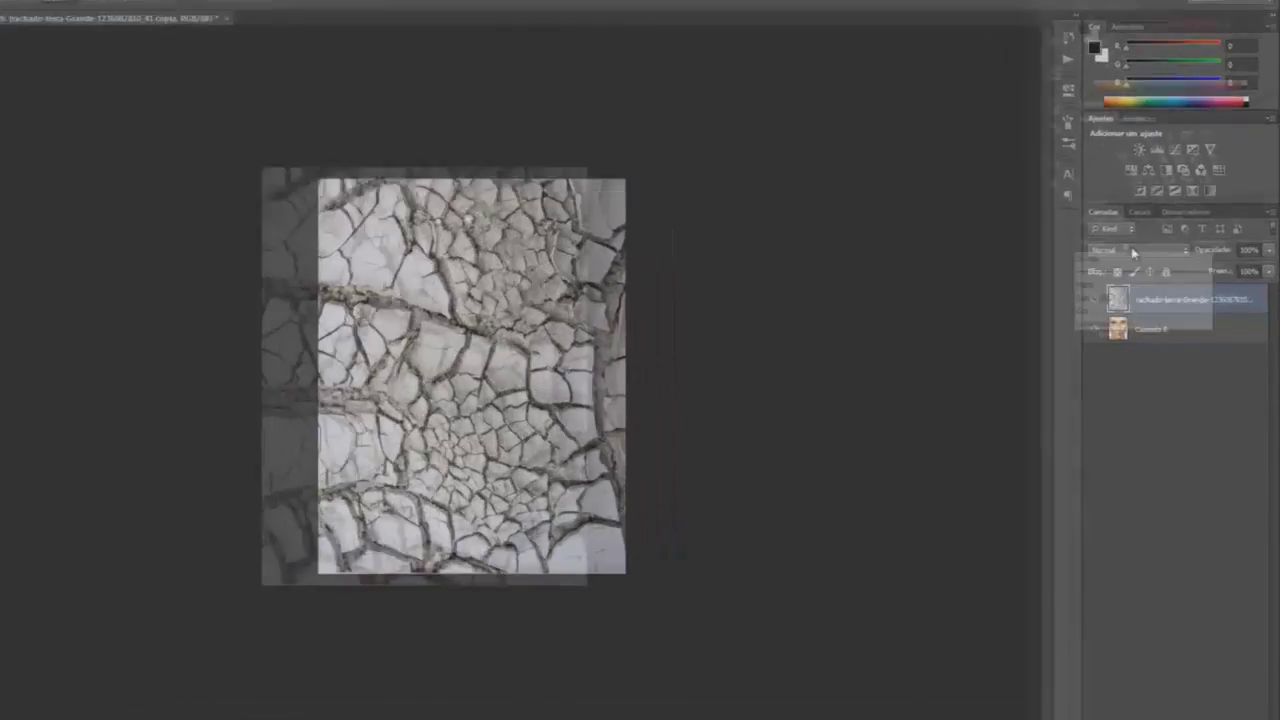
{"action": "left_click", "coordinate": [1147, 261]}
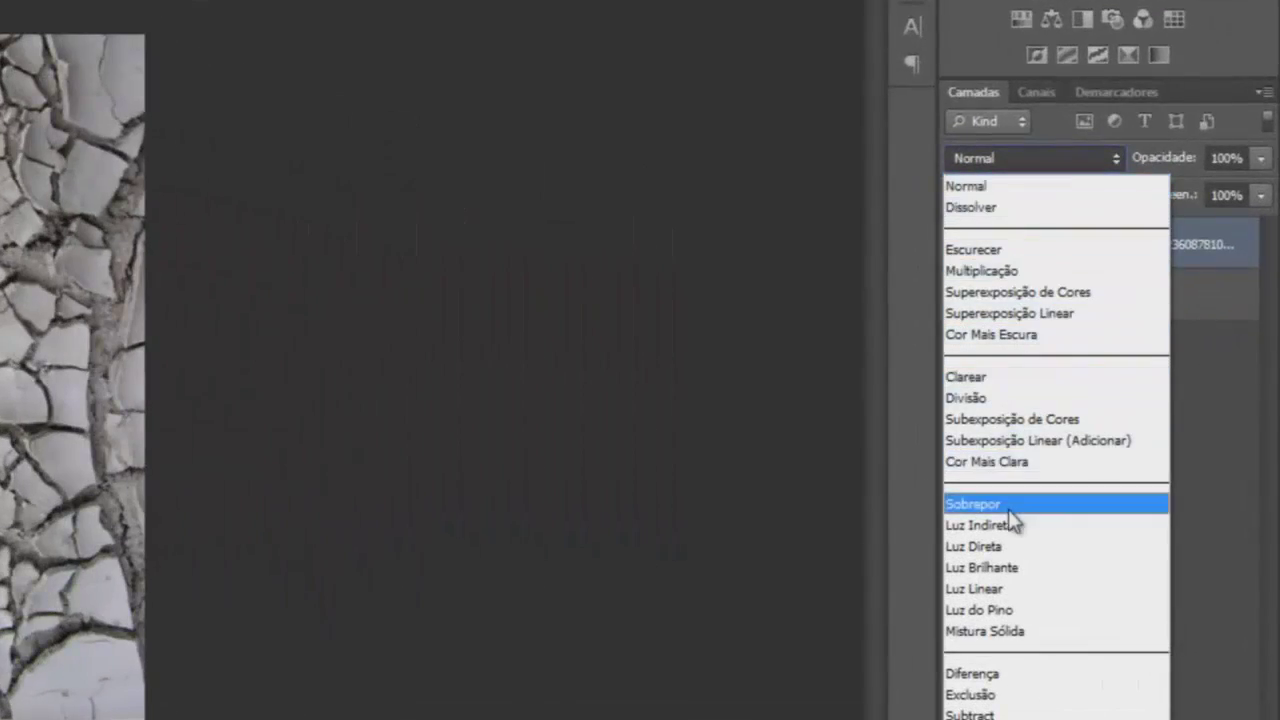
{"action": "left_click", "coordinate": [1010, 505]}
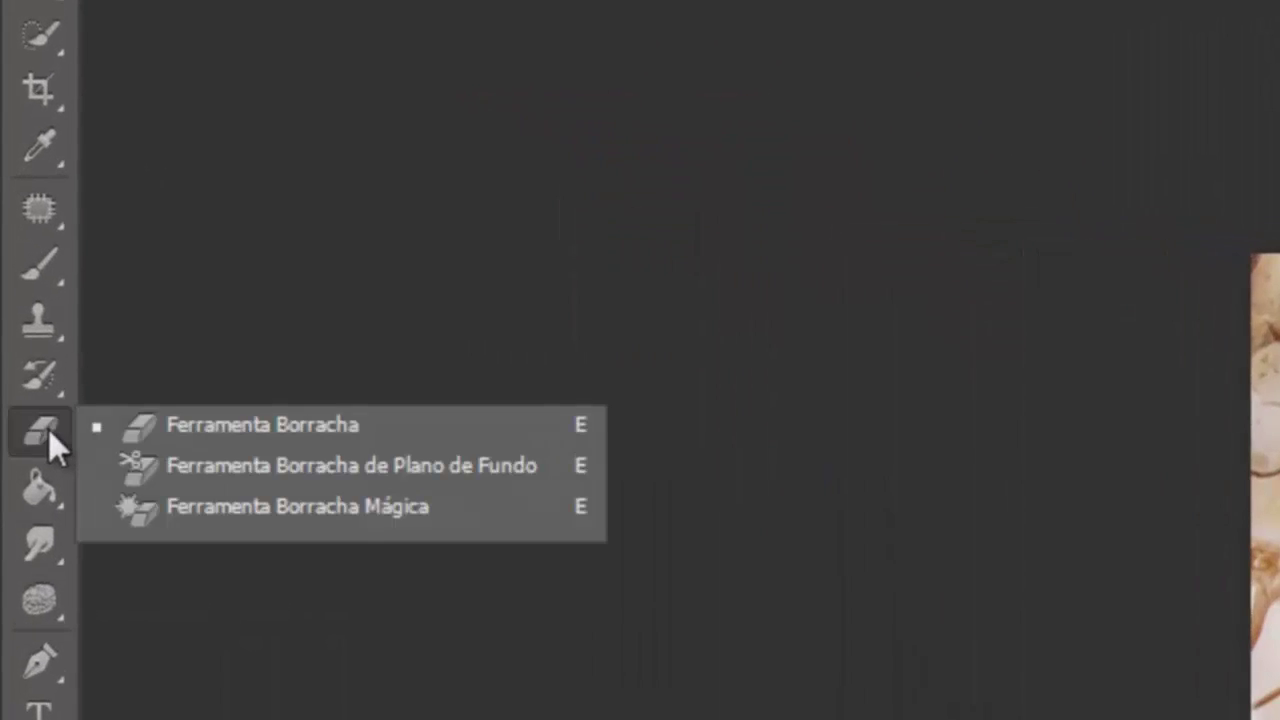
Switch to the standard Eraser with a soft brush and shrink the brush twice
{"action": "left_click", "coordinate": [13, 253]}
{"action": "left_click", "coordinate": [153, 435]}
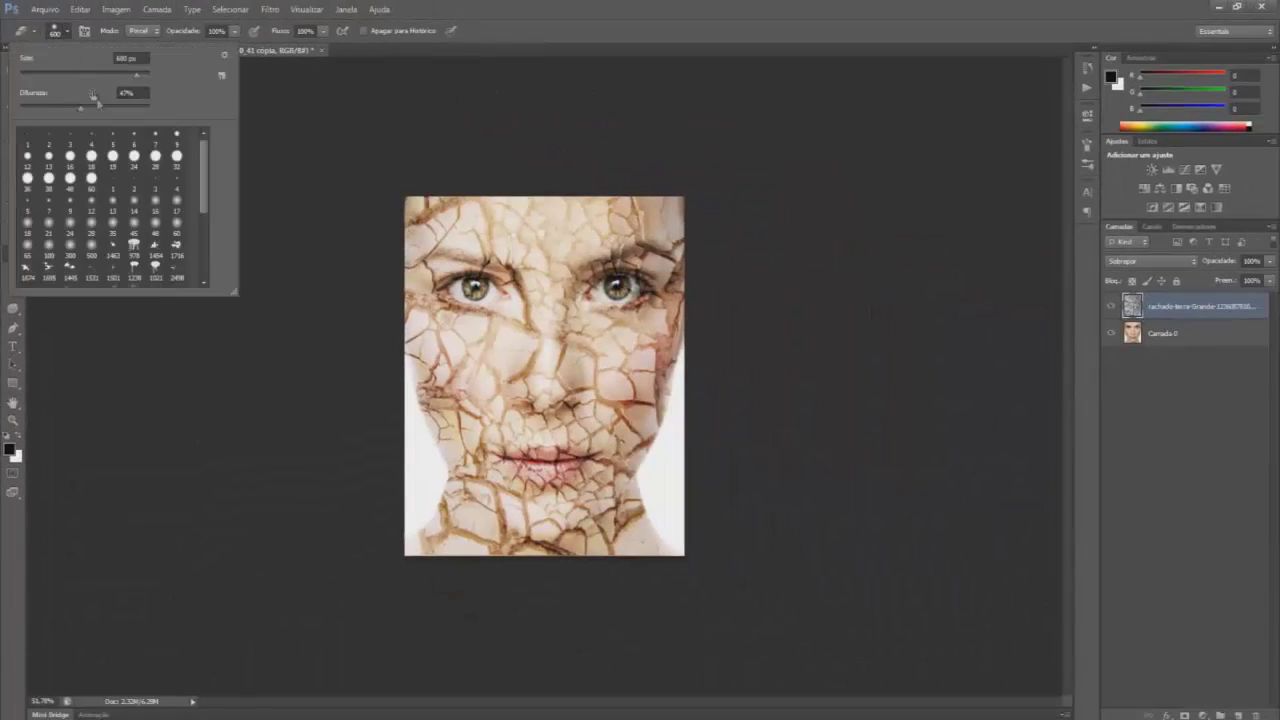
{"action": "left_click", "coordinate": [1136, 308]}
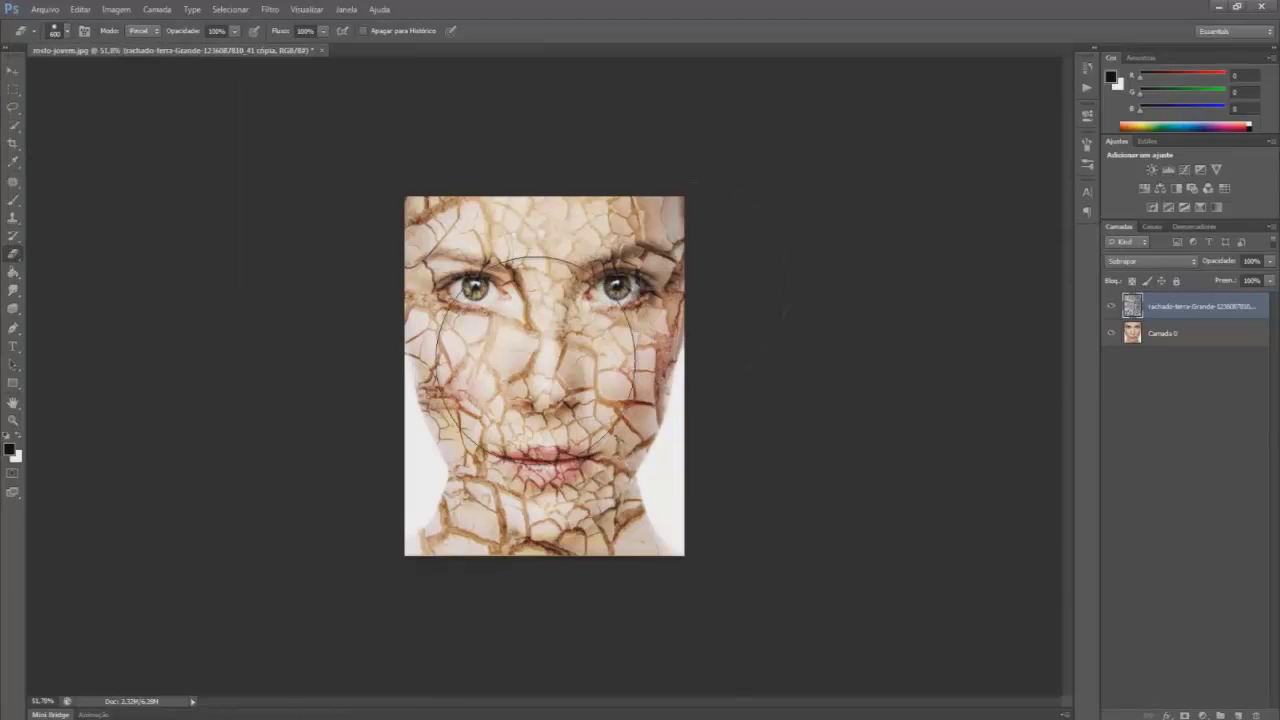
{"action": "key", "text": "bracketleft"}
{"action": "key", "text": "bracketleft"}
{"action": "key", "text": "bracketleft"}
{"action": "key", "text": "bracketleft"}
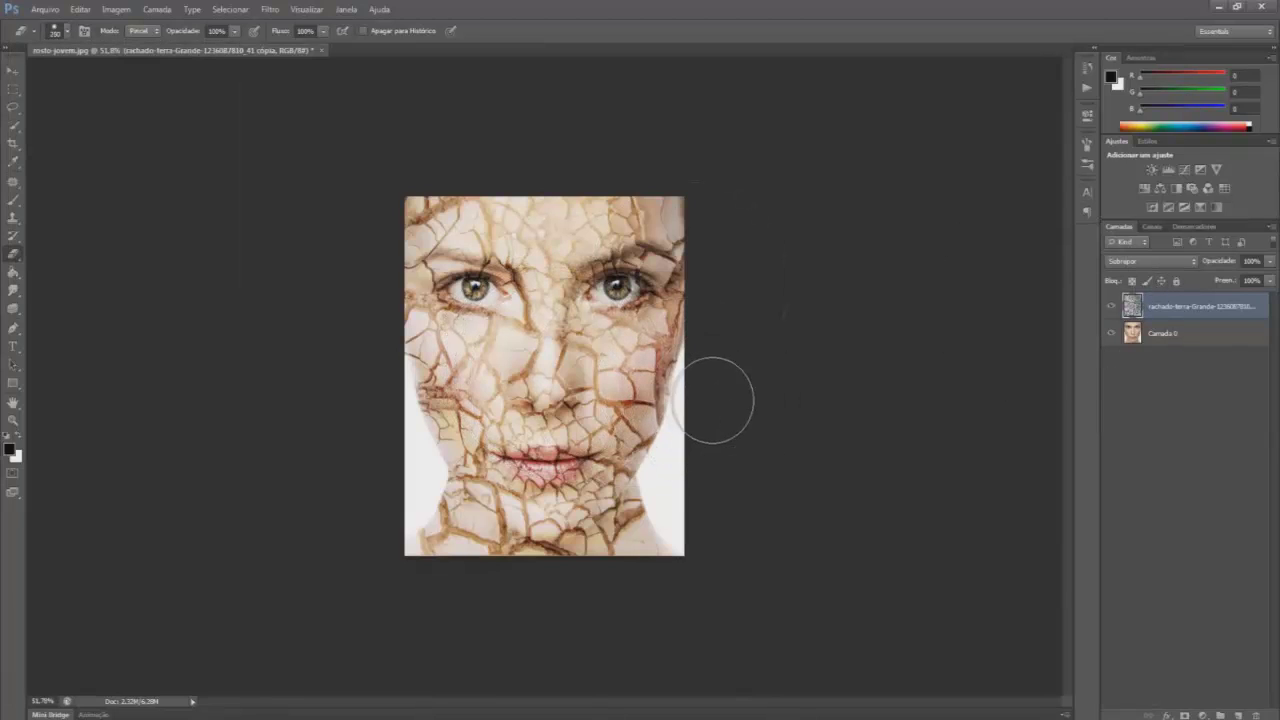
{"action": "key", "text": "bracketleft"}
{"action": "key", "text": "bracketleft"}
{"action": "key", "text": "bracketleft"}
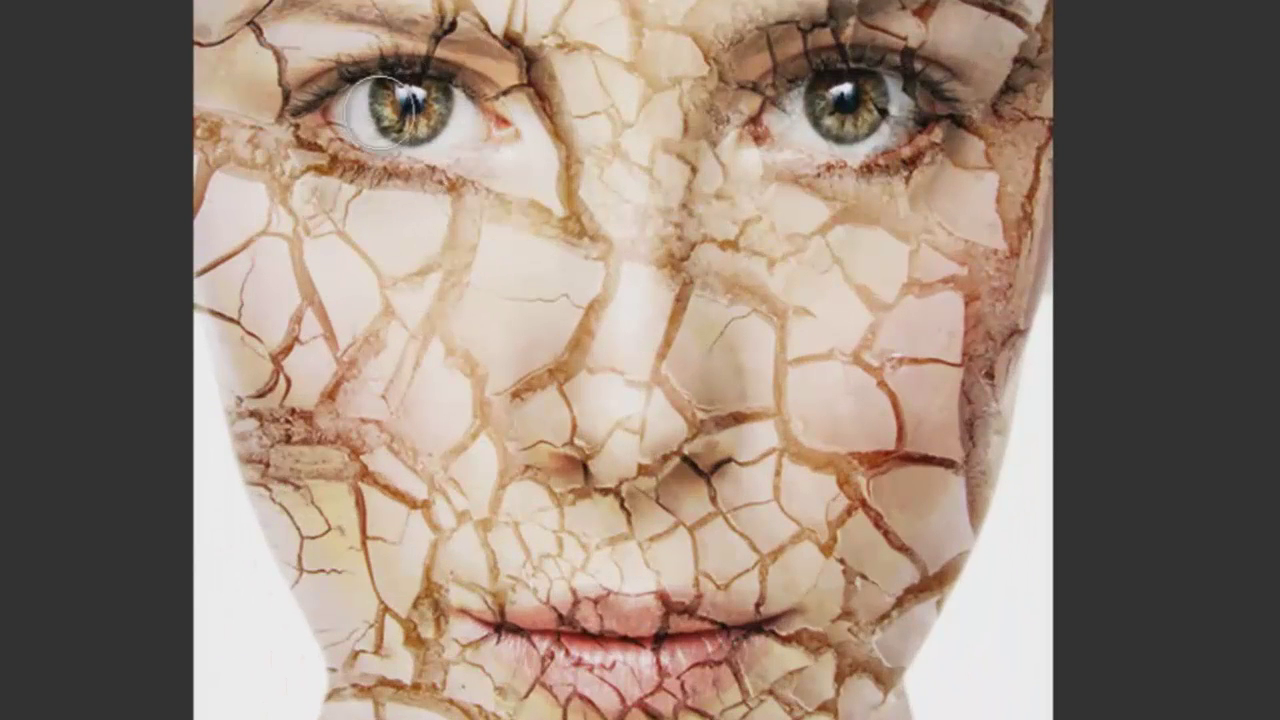
Erase the cracks over both irises, the lips, the upper lip and both lip corners
{"action": "mouse_move", "coordinate": [381, 122]}
{"action": "left_mouse_down"}
{"action": "mouse_move", "coordinate": [338, 118]}
{"action": "mouse_move", "coordinate": [372, 78]}
{"action": "left_mouse_up"}
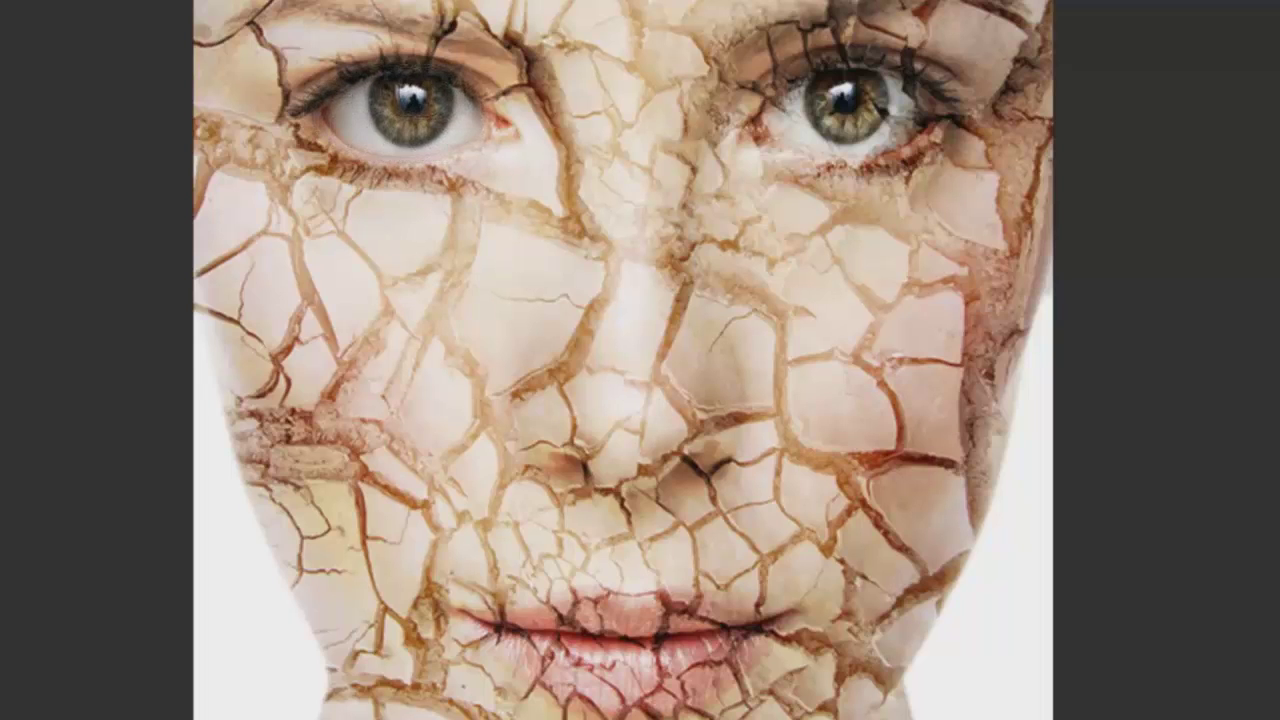
{"action": "mouse_move", "coordinate": [801, 110]}
{"action": "left_mouse_down"}
{"action": "mouse_move", "coordinate": [899, 95]}
{"action": "mouse_move", "coordinate": [793, 117]}
{"action": "left_mouse_up"}
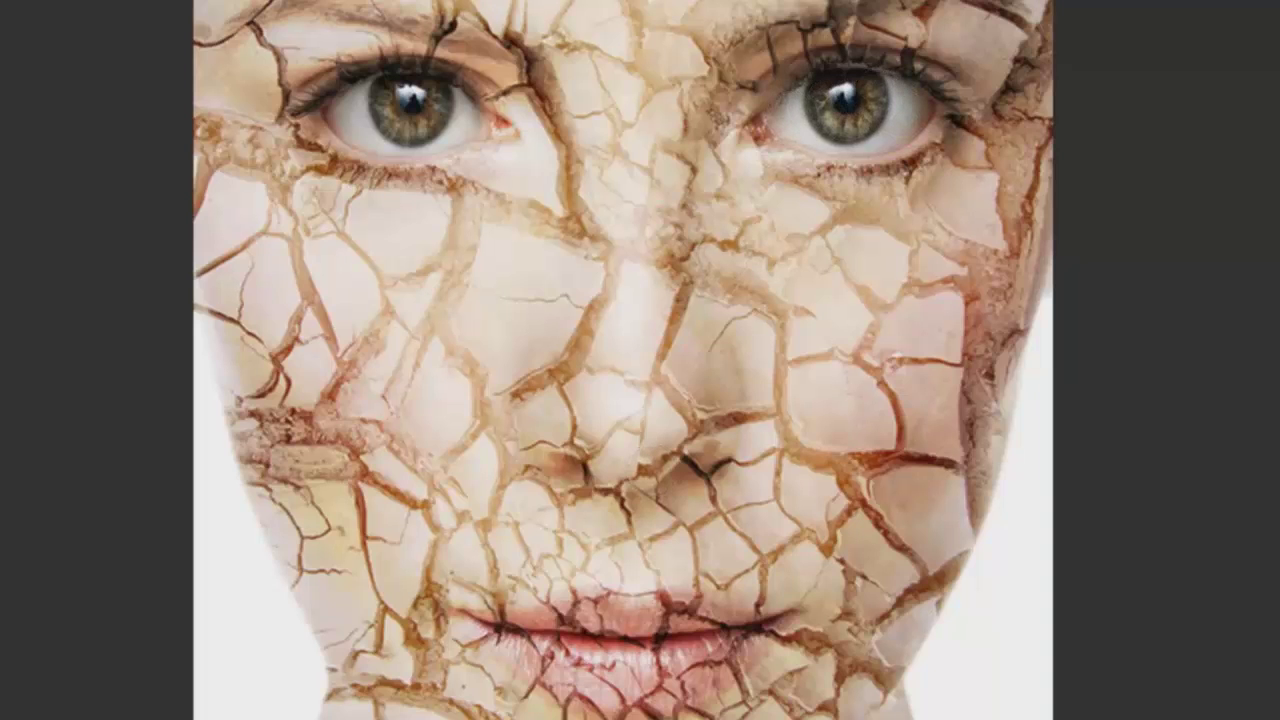
{"action": "mouse_move", "coordinate": [605, 632]}
{"action": "left_mouse_down"}
{"action": "mouse_move", "coordinate": [605, 652]}
{"action": "mouse_move", "coordinate": [551, 654]}
{"action": "left_mouse_up"}
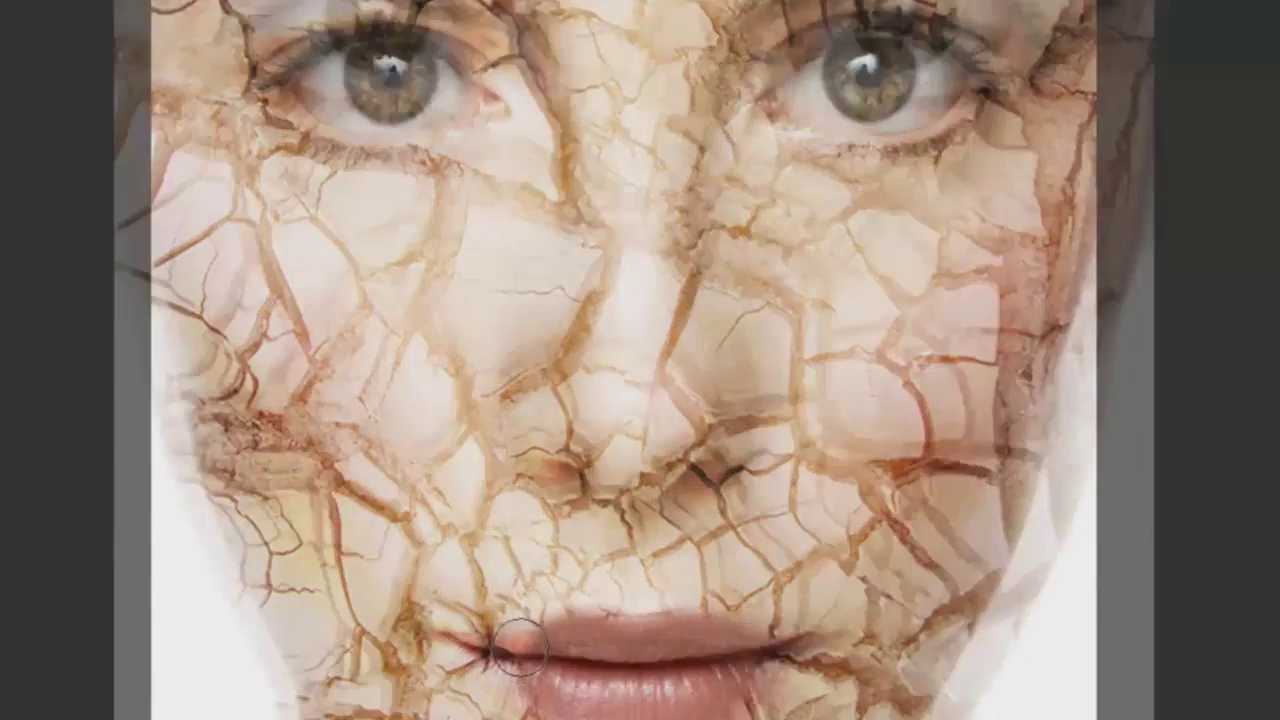
{"action": "mouse_move", "coordinate": [500, 671]}
{"action": "left_mouse_down"}
{"action": "mouse_move", "coordinate": [400, 615]}
{"action": "mouse_move", "coordinate": [568, 600]}
{"action": "mouse_move", "coordinate": [400, 612]}
{"action": "mouse_move", "coordinate": [502, 700]}
{"action": "left_mouse_up"}
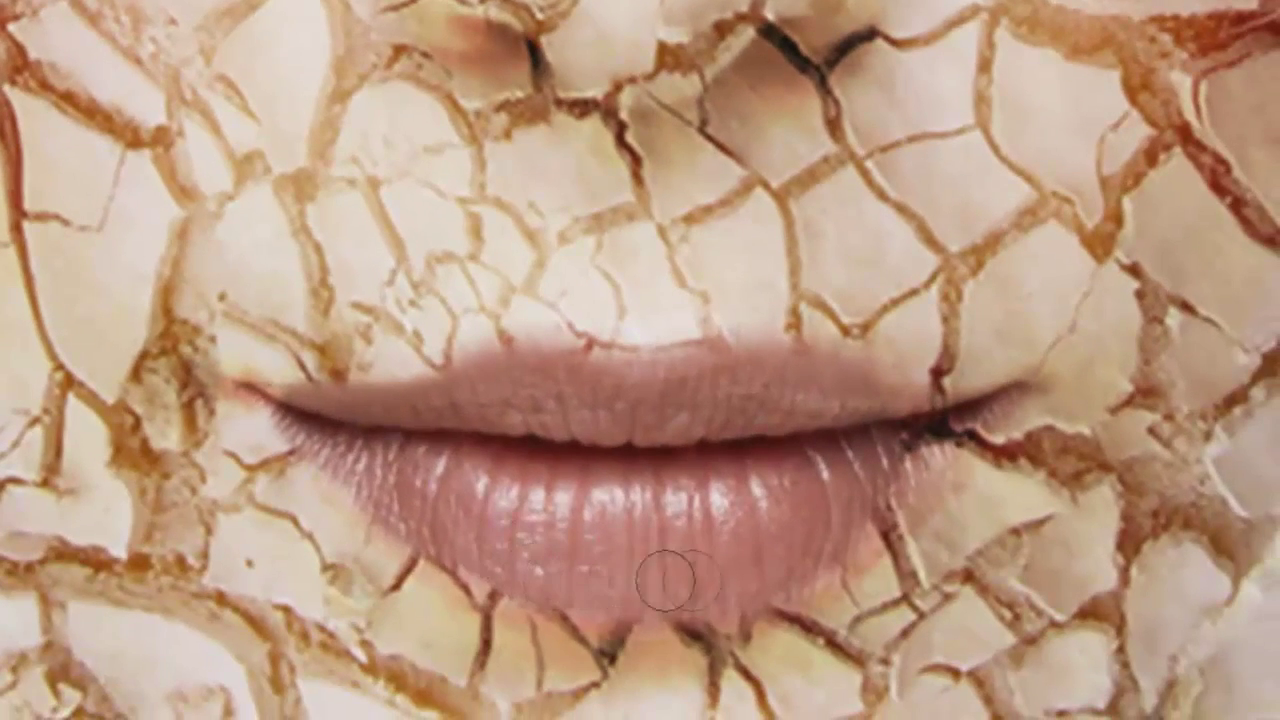
{"action": "mouse_move", "coordinate": [861, 508]}
{"action": "left_mouse_down"}
{"action": "mouse_move", "coordinate": [920, 440]}
{"action": "mouse_move", "coordinate": [860, 390]}
{"action": "mouse_move", "coordinate": [965, 382]}
{"action": "mouse_move", "coordinate": [950, 437]}
{"action": "mouse_move", "coordinate": [800, 571]}
{"action": "mouse_move", "coordinate": [920, 470]}
{"action": "mouse_move", "coordinate": [962, 410]}
{"action": "left_mouse_up"}
{"action": "left_click_drag", "start_coordinate": [350, 445], "coordinate": [271, 405]}
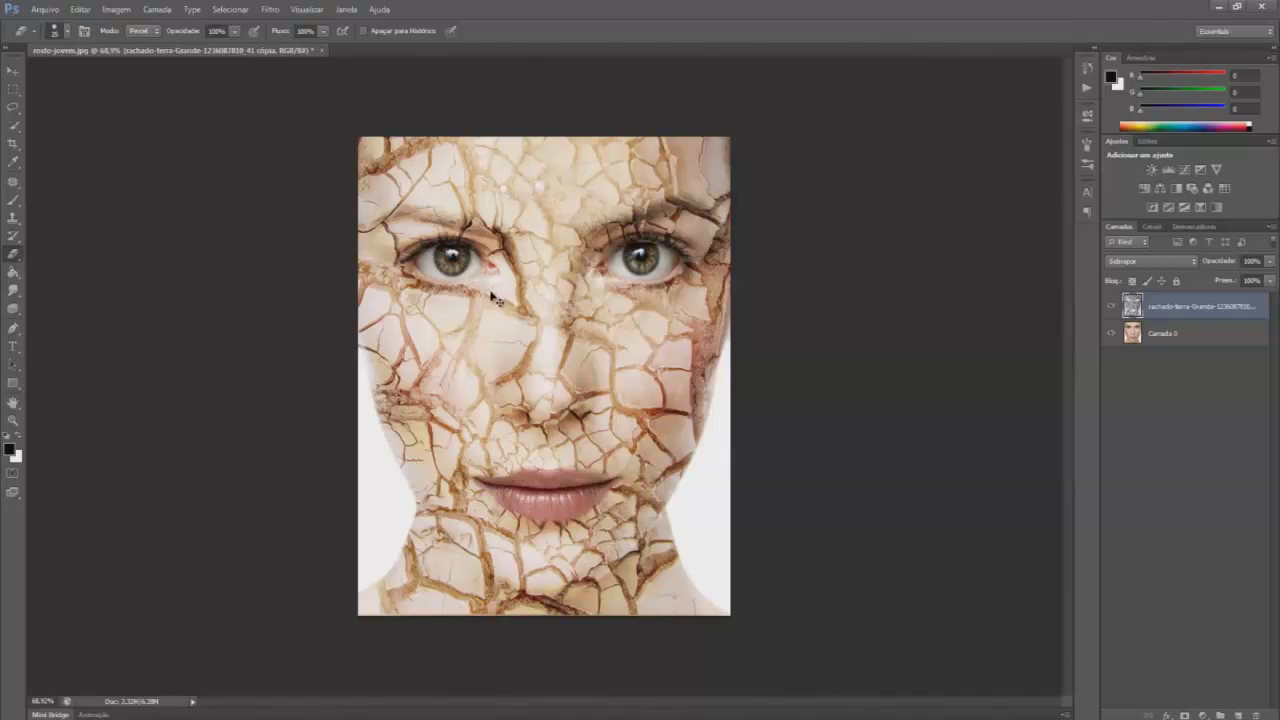
Duplicate the crack layer and set the lower copy to Luz do Pino at 35% opacity
{"action": "key", "text": "ctrl+j"}
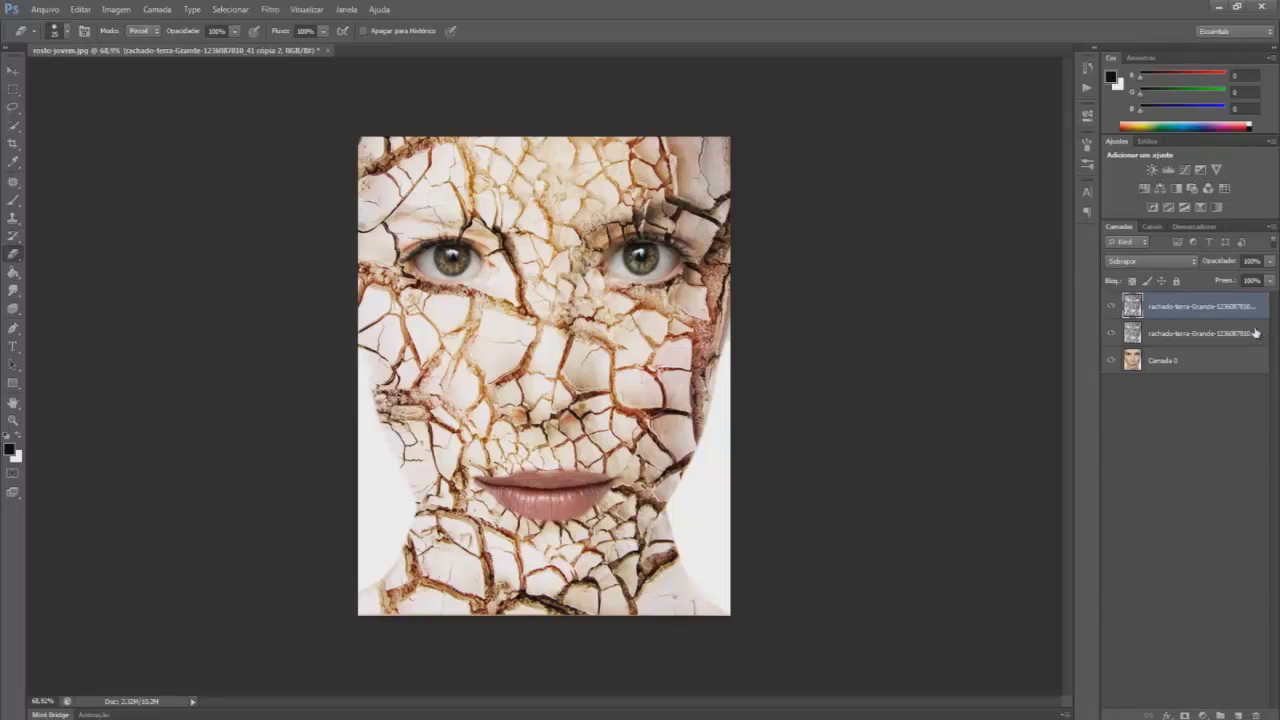
{"action": "left_click", "coordinate": [1222, 340]}
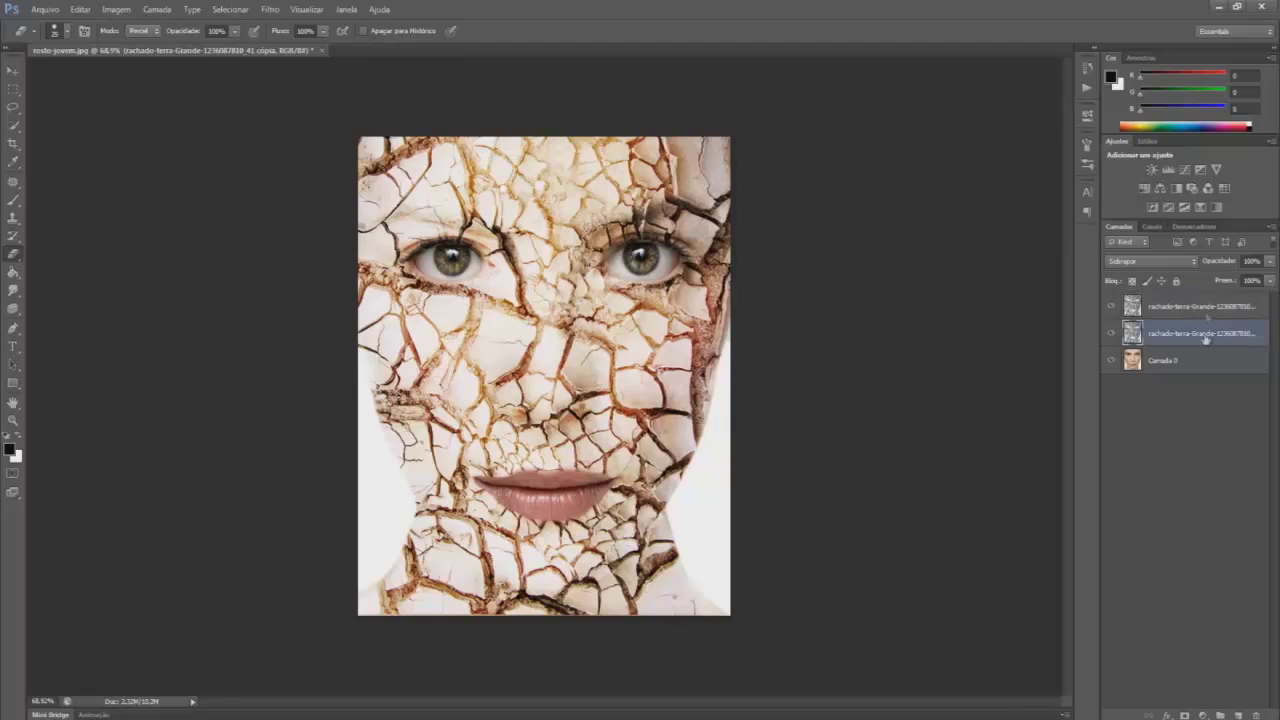
{"action": "left_click", "coordinate": [1174, 260]}
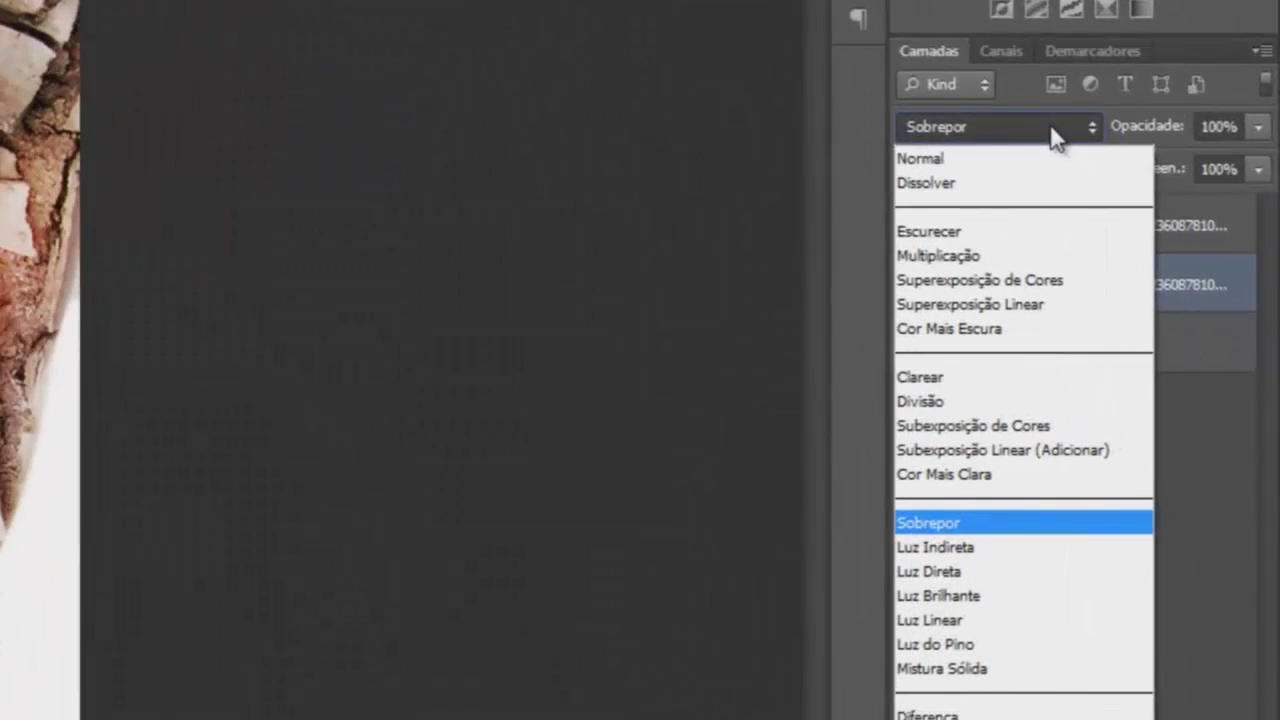
{"action": "left_click", "coordinate": [1010, 645]}
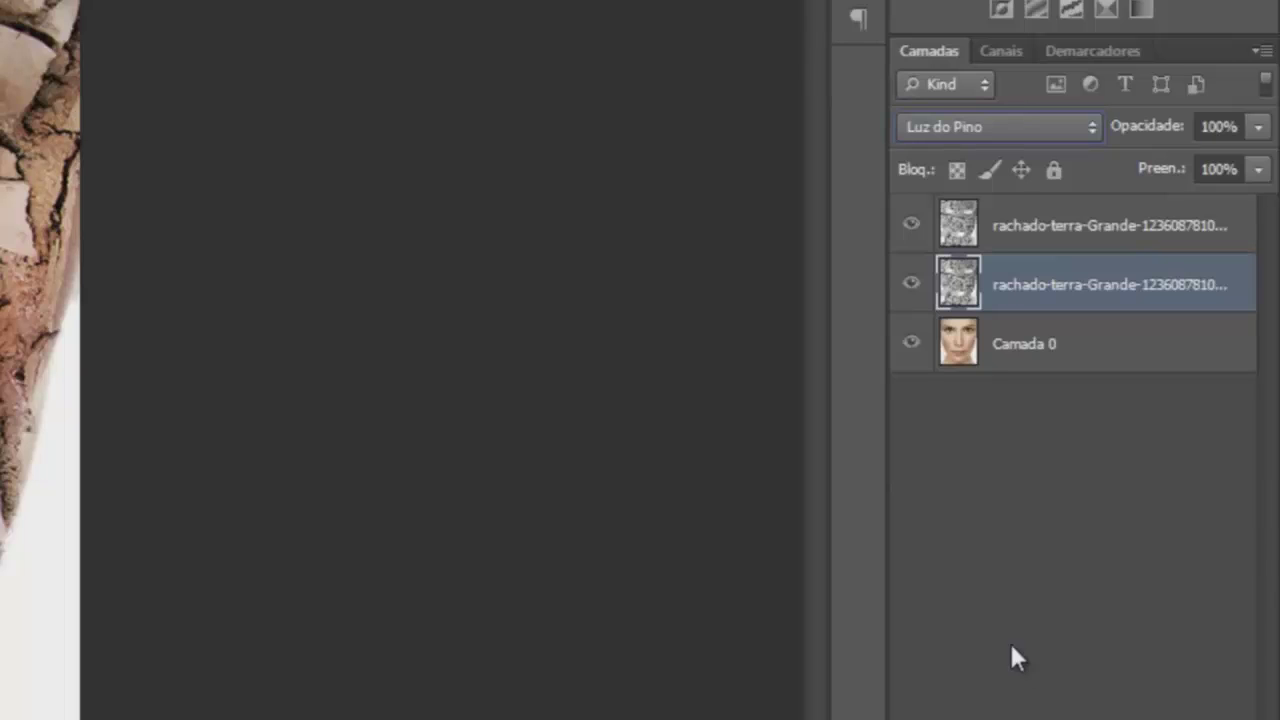
{"action": "left_click", "coordinate": [1222, 125]}
{"action": "key", "text": "BackSpace"}
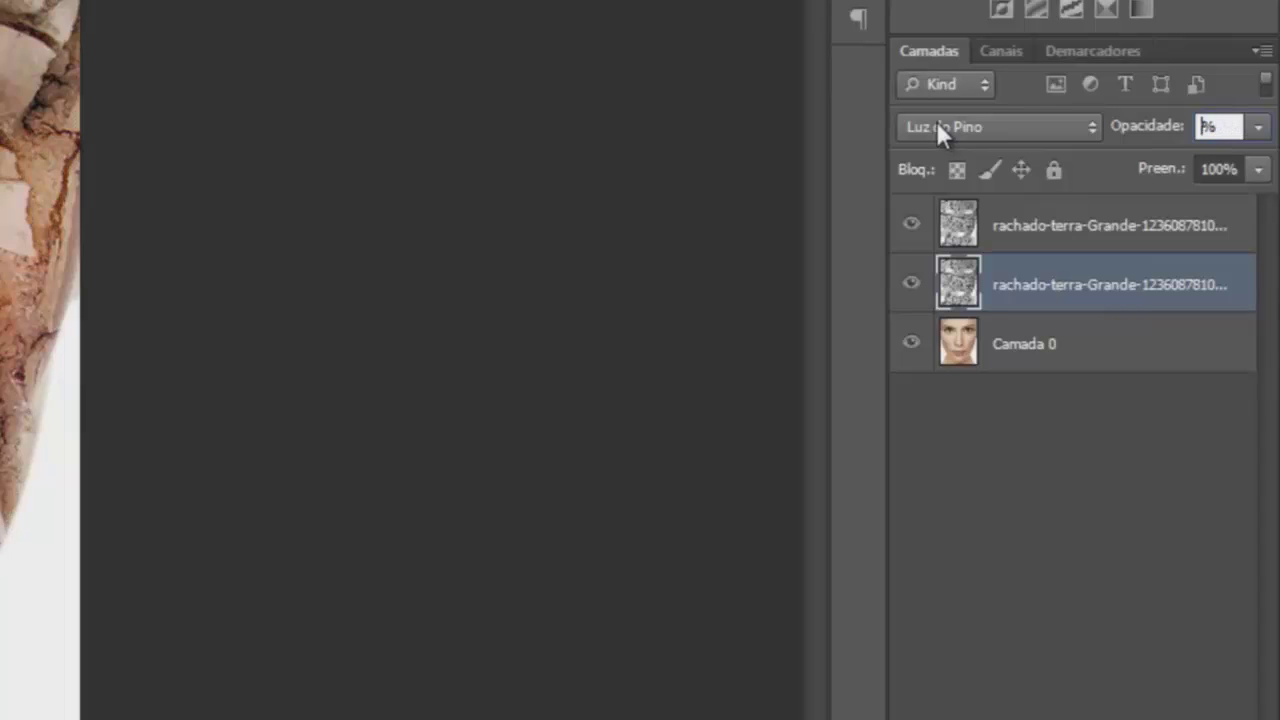
{"action": "type", "text": "35"}
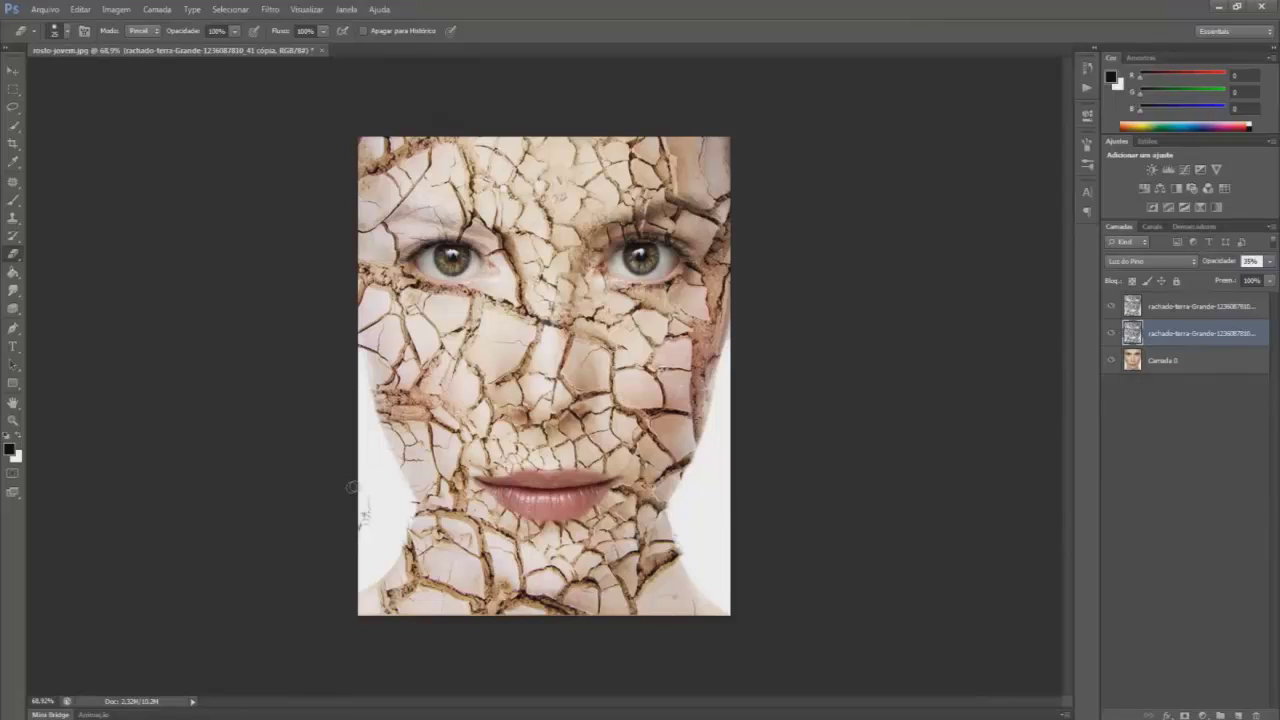
{"action": "left_click", "coordinate": [362, 515]}
Erase the cracks over the left eyebrow and upper eyelashes, then fit the face in the window
{"action": "scroll", "coordinate": [793, 362], "scroll_direction": "up", "scroll_amount": 3}
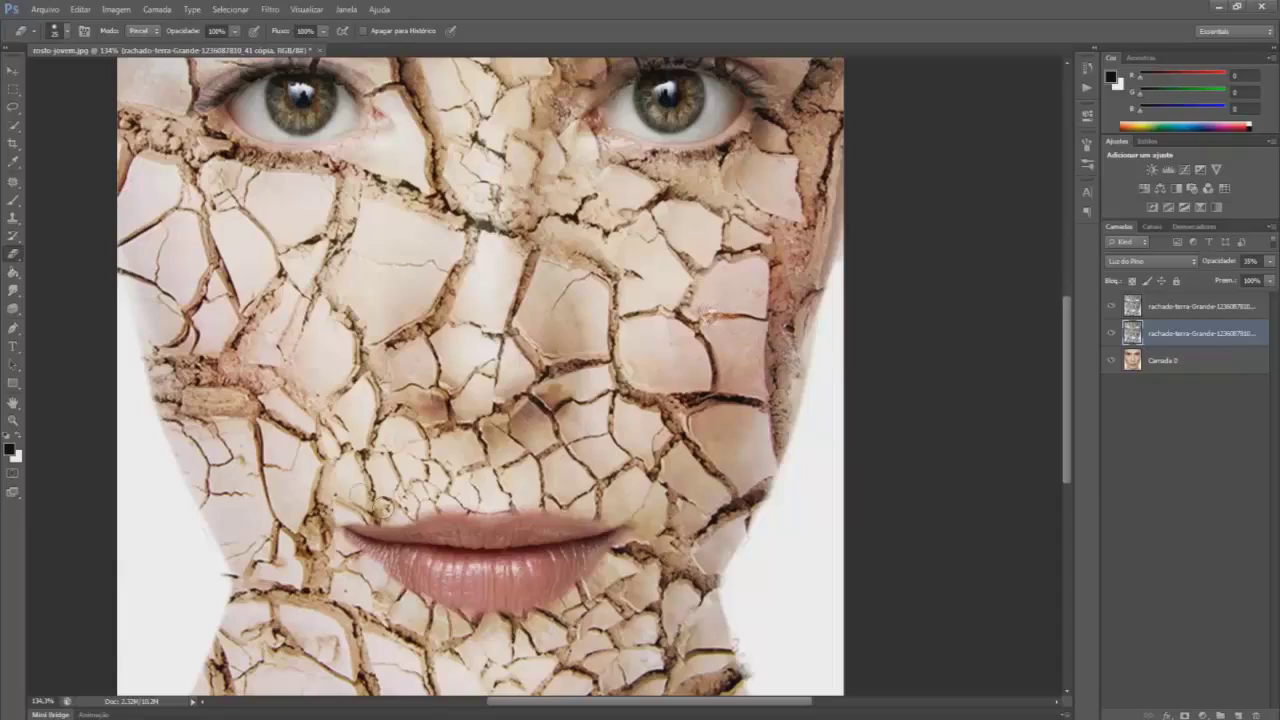
{"action": "scroll", "coordinate": [793, 362], "scroll_direction": "down", "scroll_amount": 3}
{"action": "scroll", "coordinate": [357, 543], "scroll_direction": "up", "scroll_amount": 2}
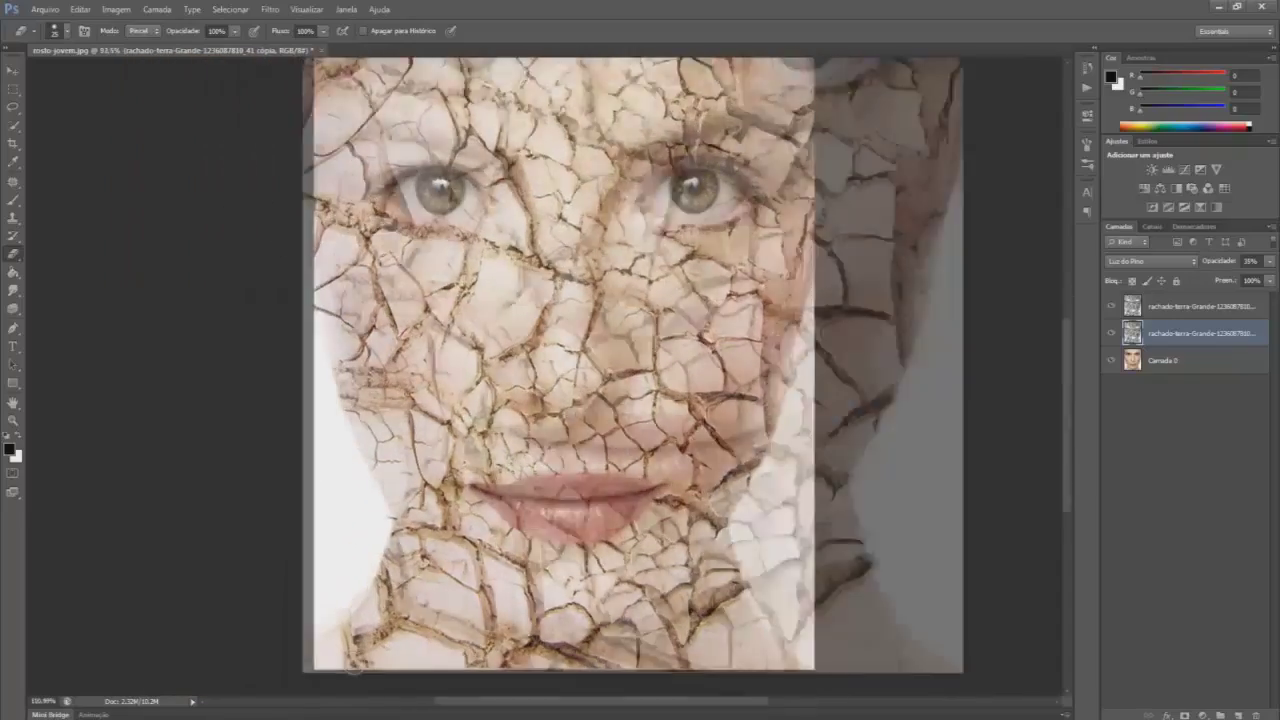
{"action": "scroll", "coordinate": [370, 535], "scroll_direction": "up", "scroll_amount": 2}
{"action": "scroll", "coordinate": [383, 531], "scroll_direction": "down", "scroll_amount": 3}
{"action": "scroll", "coordinate": [343, 155], "scroll_direction": "up", "scroll_amount": 3}
{"action": "mouse_move", "coordinate": [470, 190]}
{"action": "left_mouse_down"}
{"action": "mouse_move", "coordinate": [548, 222]}
{"action": "mouse_move", "coordinate": [410, 200]}
{"action": "mouse_move", "coordinate": [431, 224]}
{"action": "left_mouse_up"}
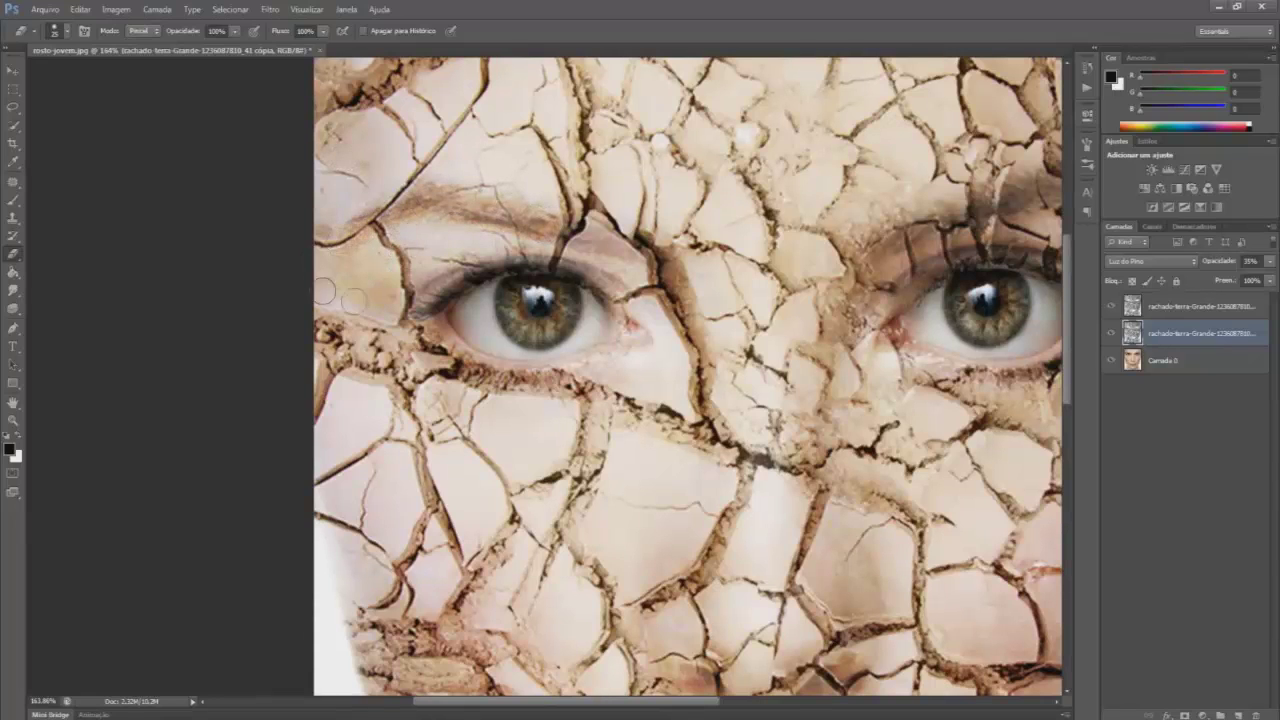
{"action": "mouse_move", "coordinate": [395, 300]}
{"action": "left_mouse_down"}
{"action": "mouse_move", "coordinate": [538, 234]}
{"action": "mouse_move", "coordinate": [625, 285]}
{"action": "mouse_move", "coordinate": [586, 363]}
{"action": "mouse_move", "coordinate": [651, 334]}
{"action": "mouse_move", "coordinate": [644, 303]}
{"action": "left_mouse_up"}
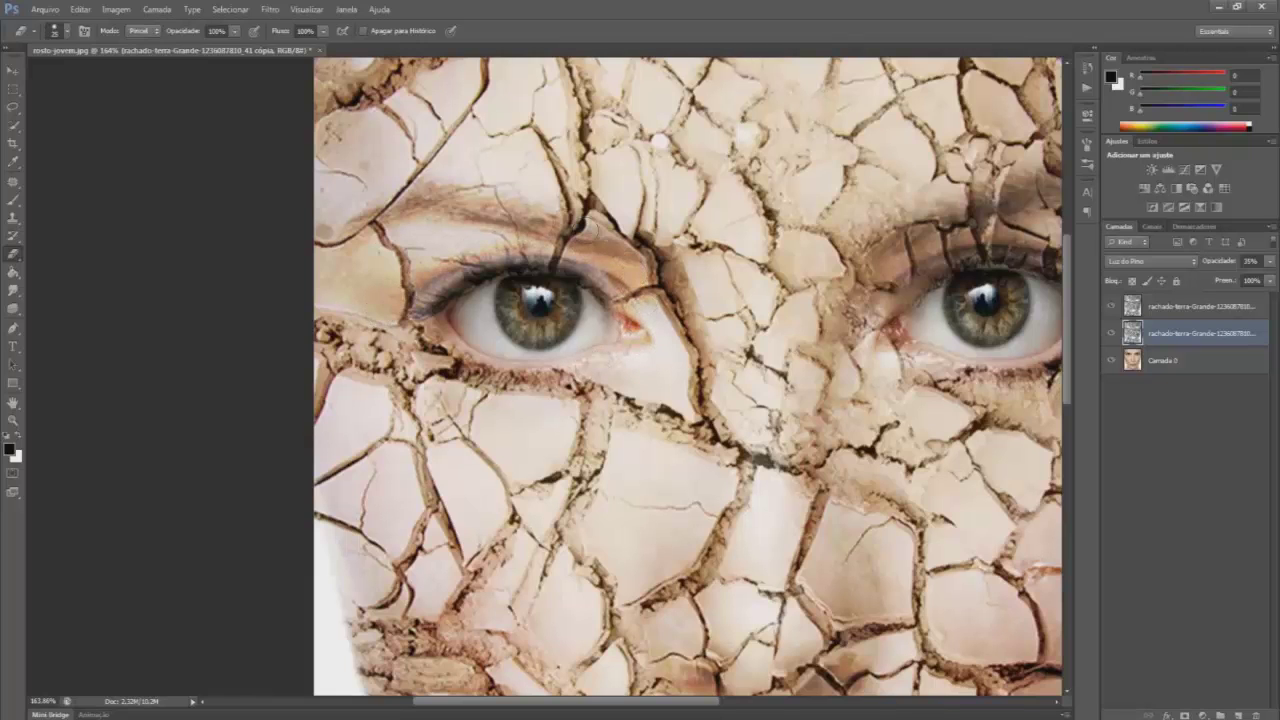
{"action": "key", "text": "ctrl+0"}
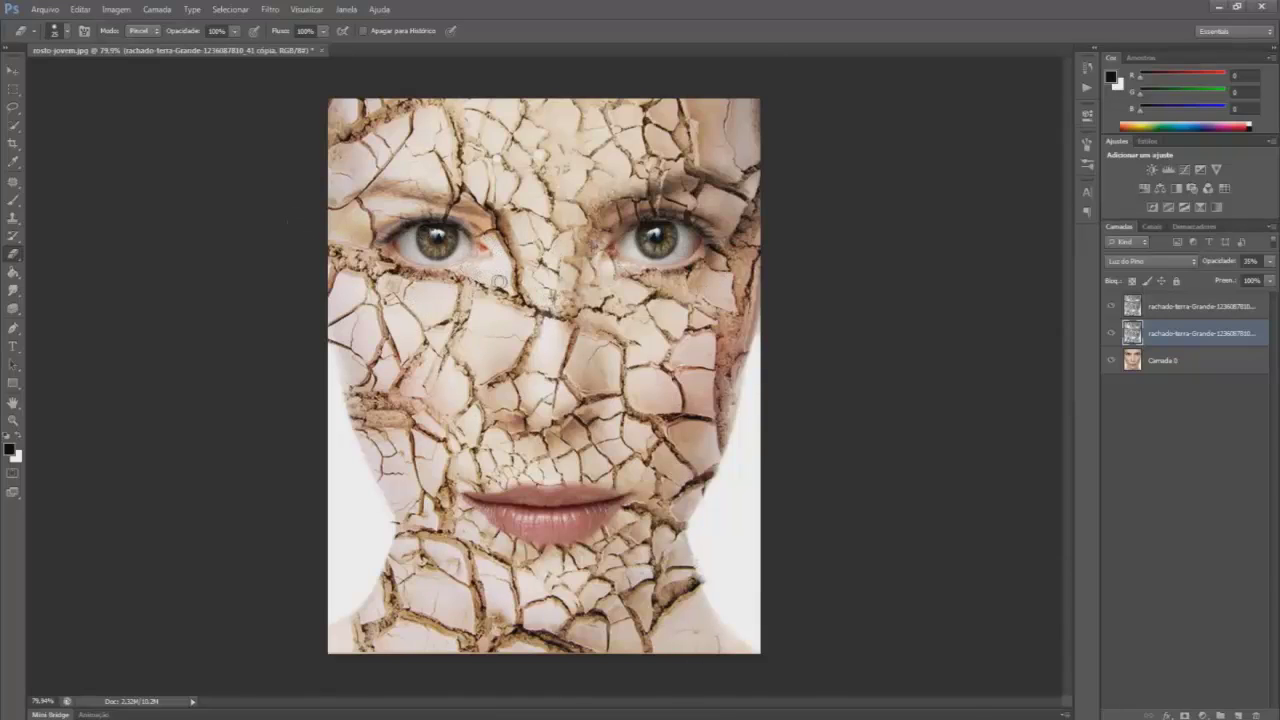
{"action": "scroll", "coordinate": [630, 492], "scroll_direction": "down", "scroll_amount": 3}
{"action": "scroll", "coordinate": [630, 492], "scroll_direction": "up", "scroll_amount": 3}
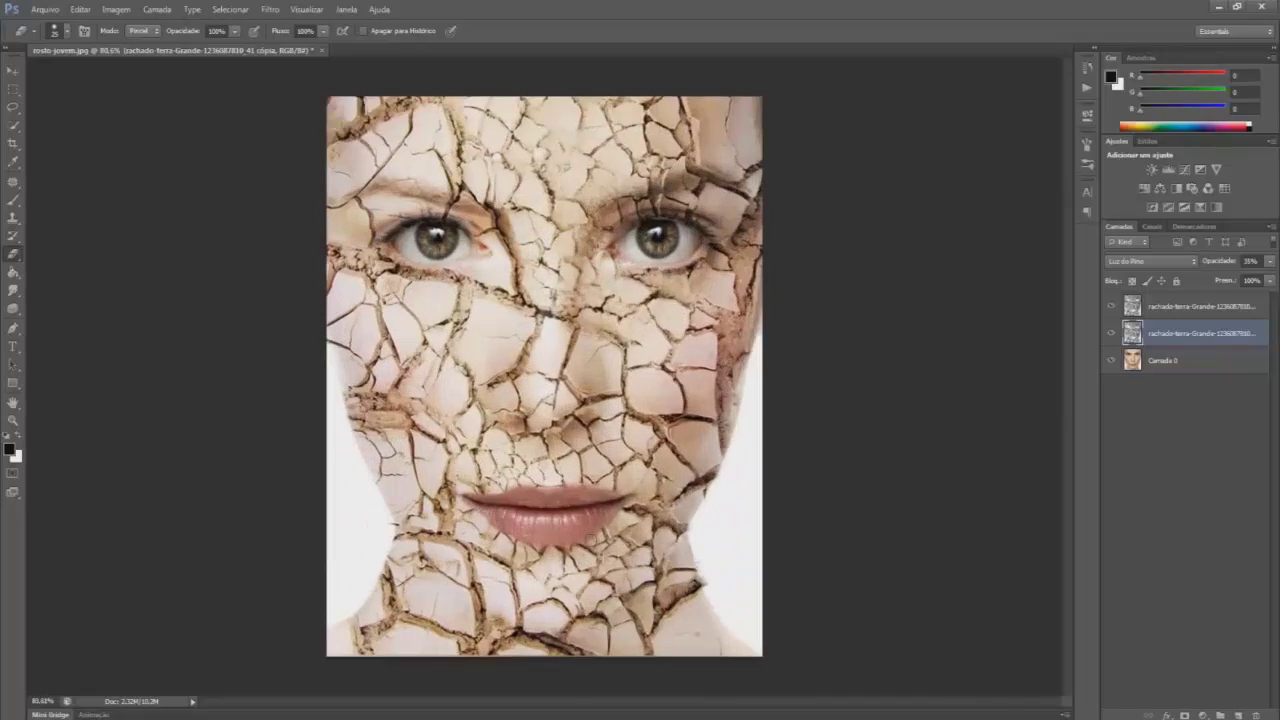
{"action": "scroll", "coordinate": [700, 500], "scroll_direction": "up", "scroll_amount": 3}
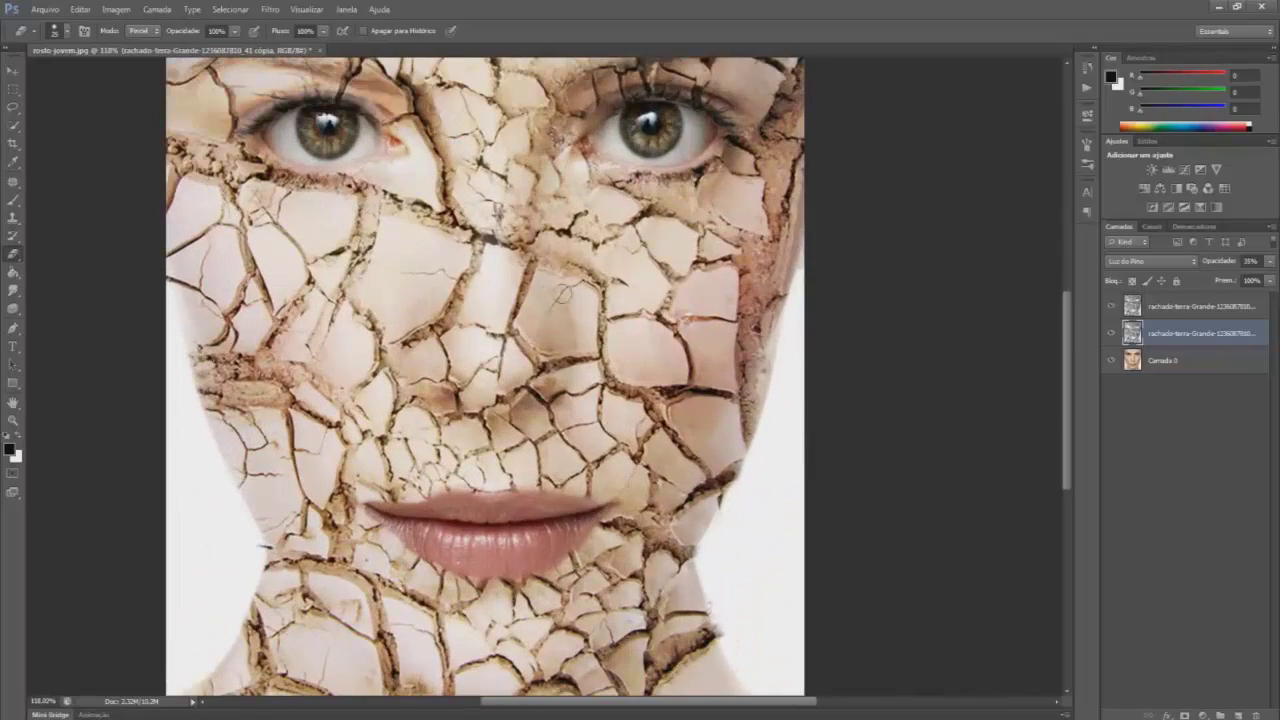
{"action": "scroll", "coordinate": [718, 367], "scroll_direction": "up", "scroll_amount": 2}
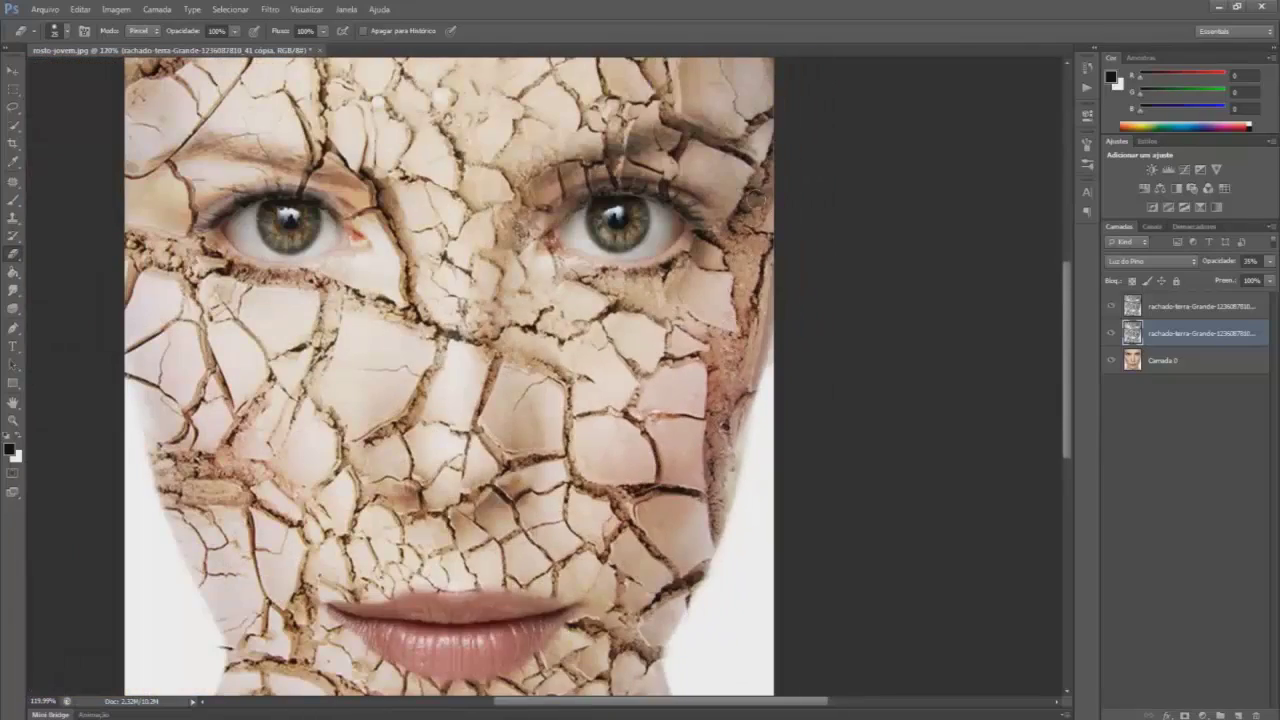
{"action": "key", "text": "ctrl+minus"}
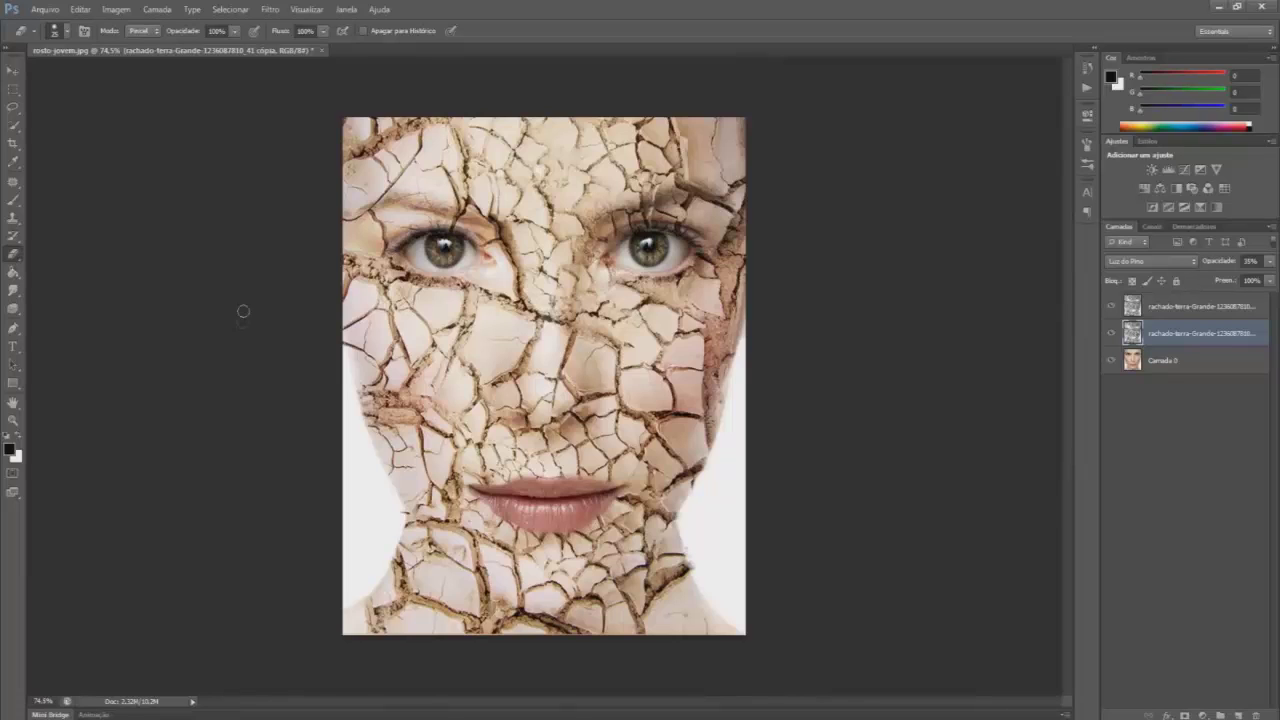
{"action": "key", "text": "ctrl+minus"}
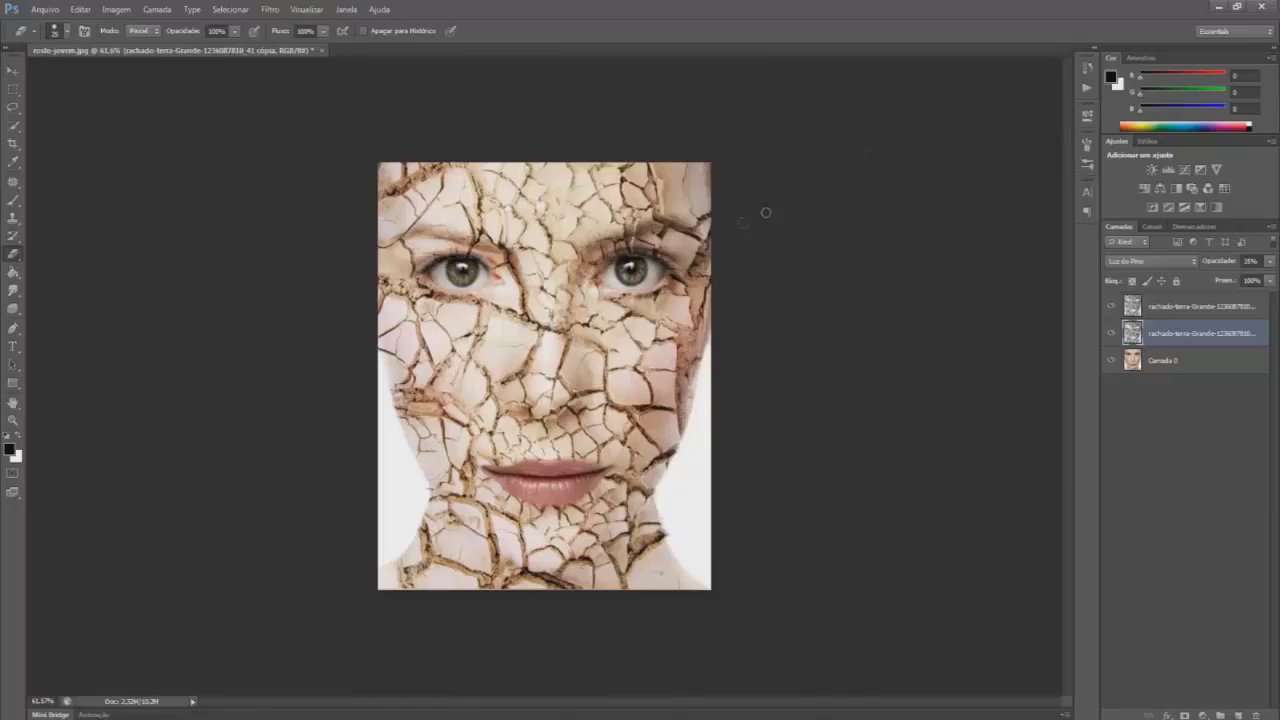
{"action": "scroll", "coordinate": [763, 210], "scroll_direction": "up", "scroll_amount": 5}
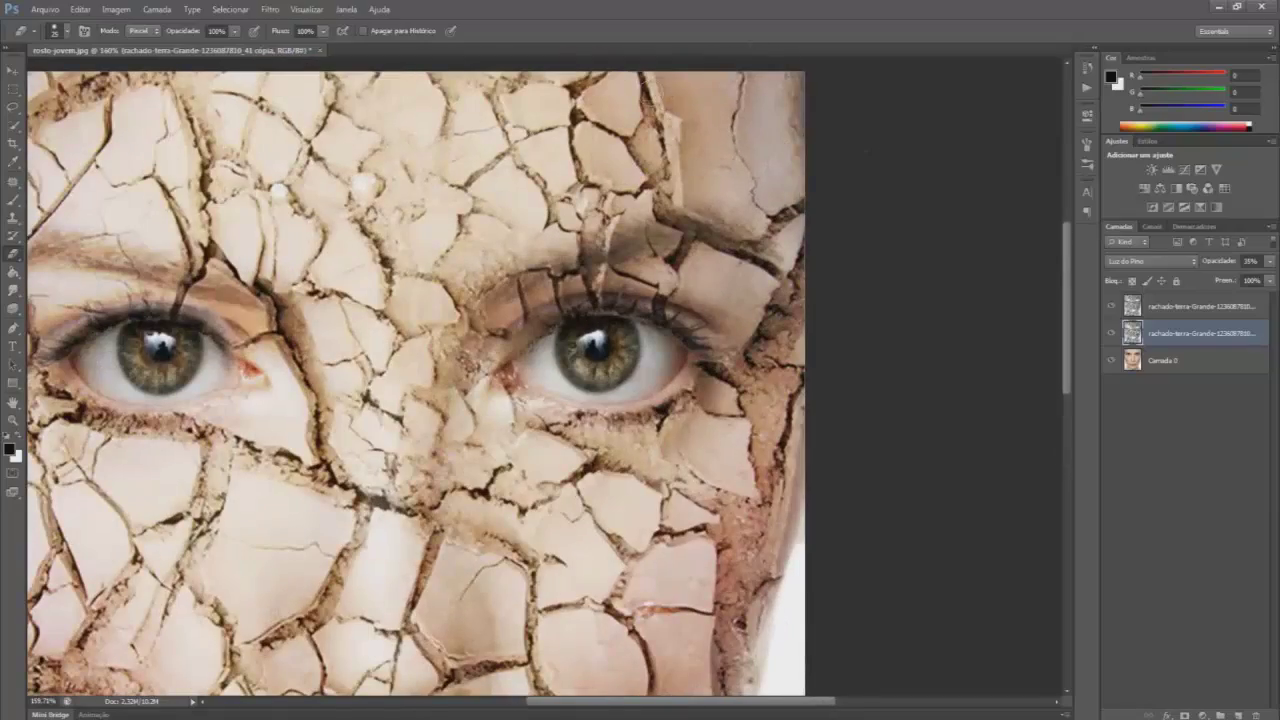
{"action": "scroll", "coordinate": [608, 318], "scroll_direction": "down", "scroll_amount": 1}
{"action": "scroll", "coordinate": [590, 315], "scroll_direction": "down", "scroll_amount": 2}
{"action": "scroll", "coordinate": [560, 312], "scroll_direction": "down", "scroll_amount": 2}
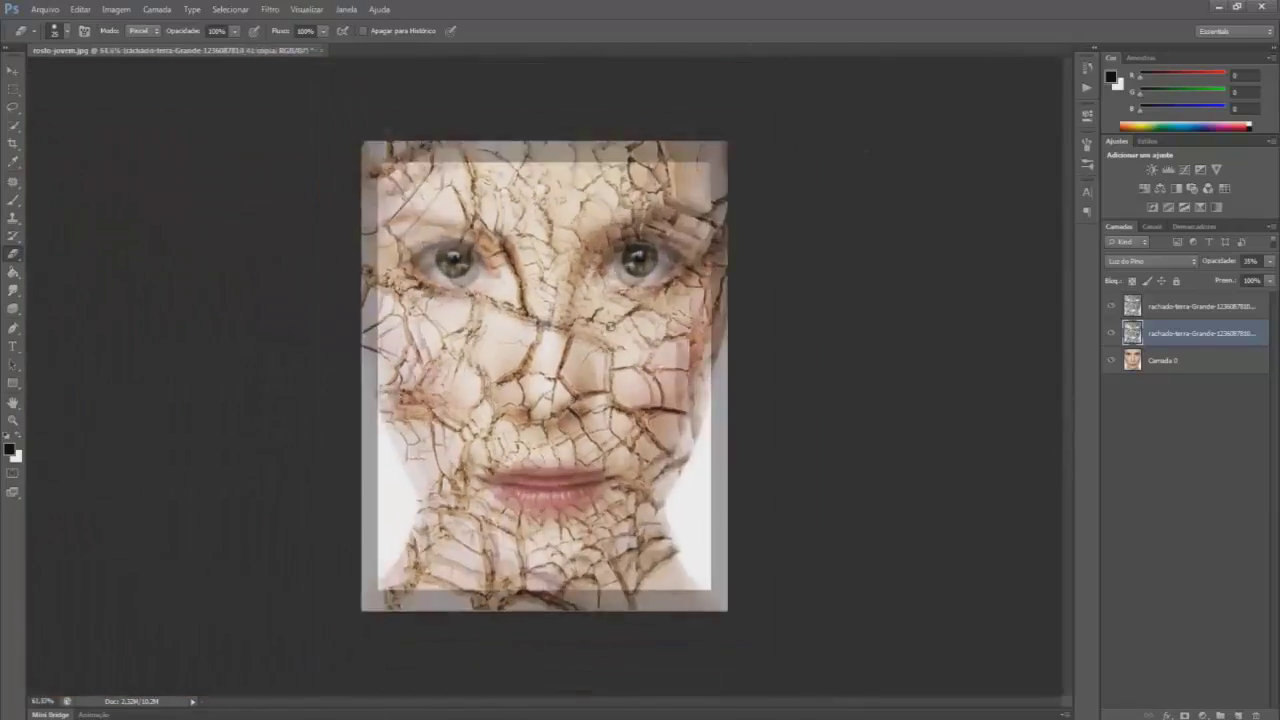
{"action": "scroll", "coordinate": [530, 308], "scroll_direction": "down", "scroll_amount": 1}
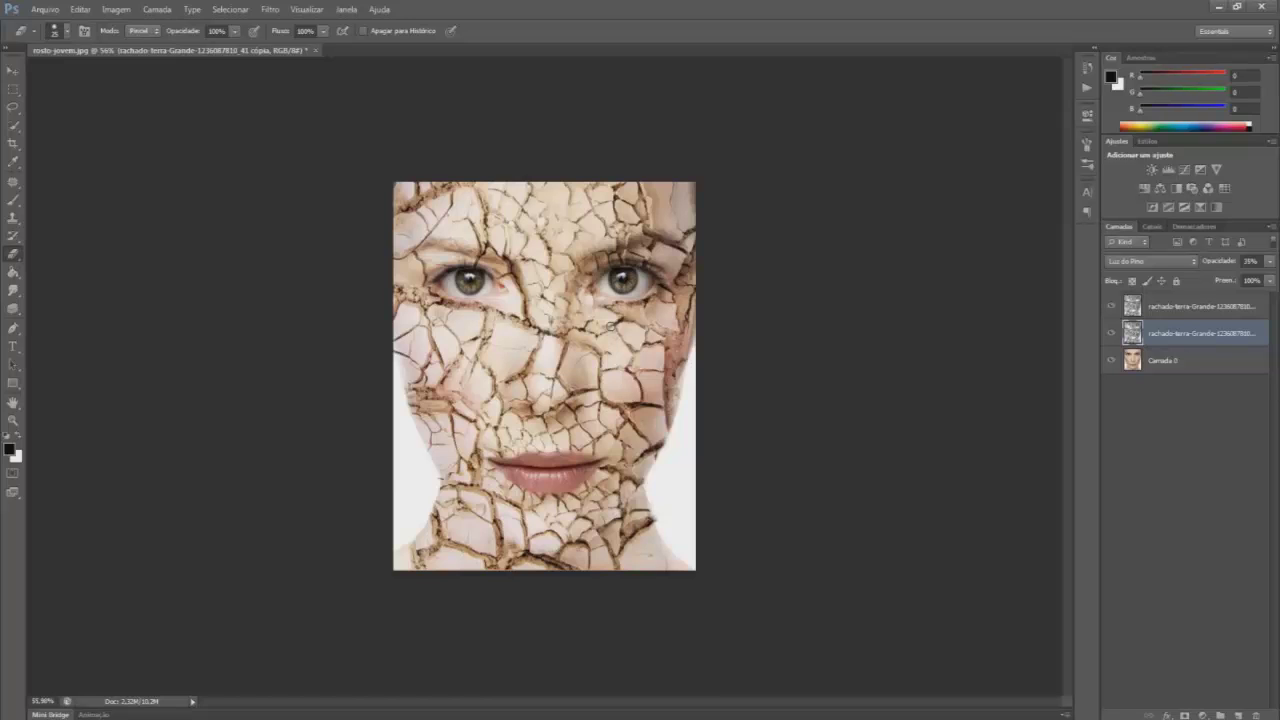
{"action": "scroll", "coordinate": [617, 591], "scroll_direction": "up", "scroll_amount": 2}
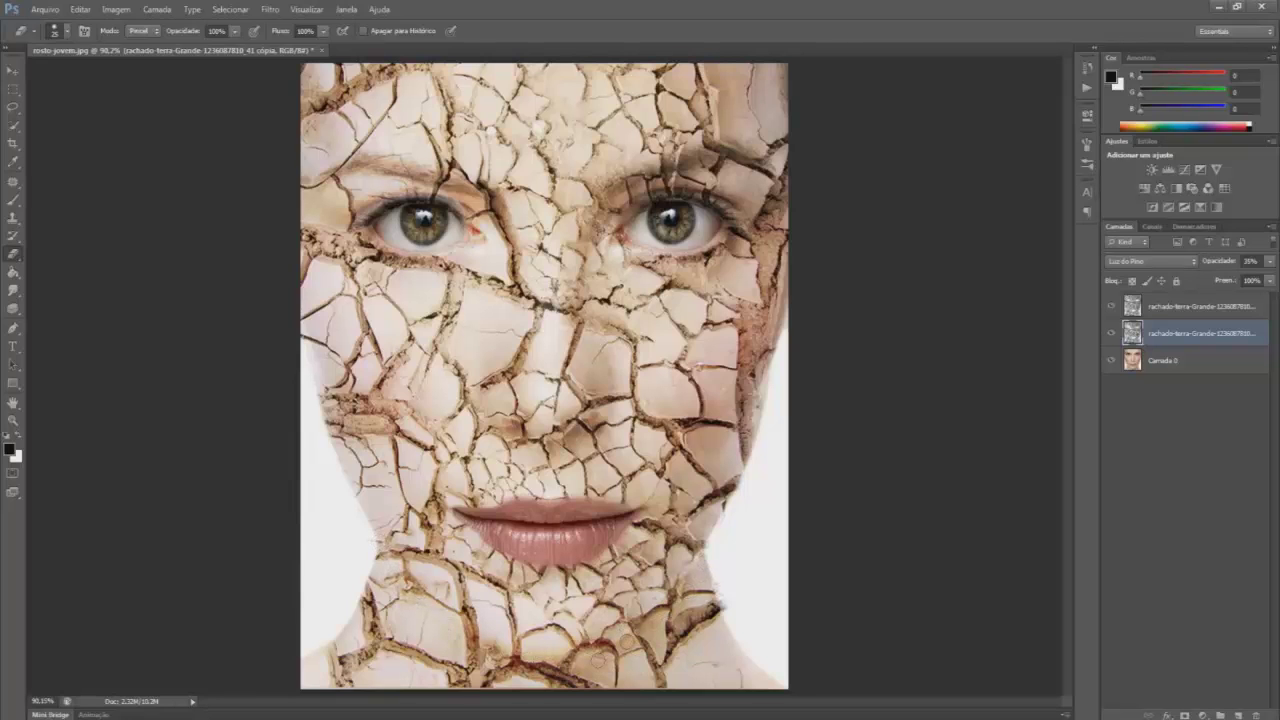
{"action": "key", "text": "ctrl+minus"}
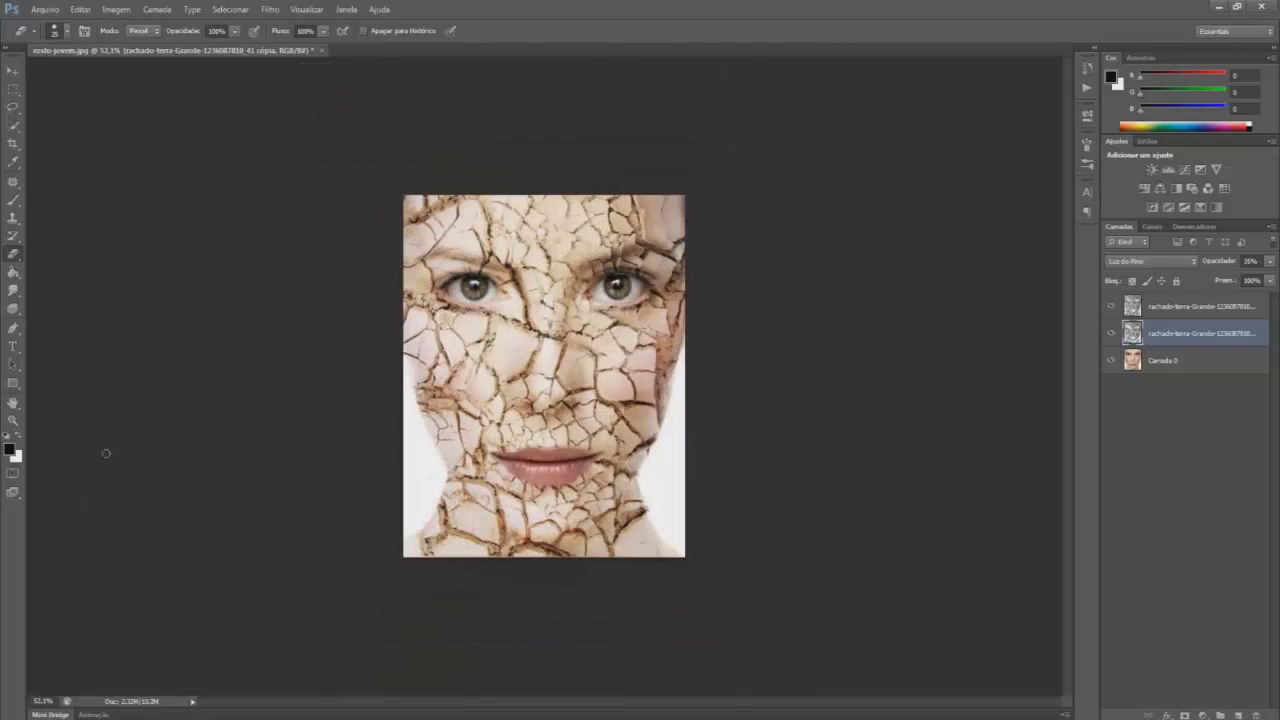
{"action": "key", "text": "ctrl+plus"}
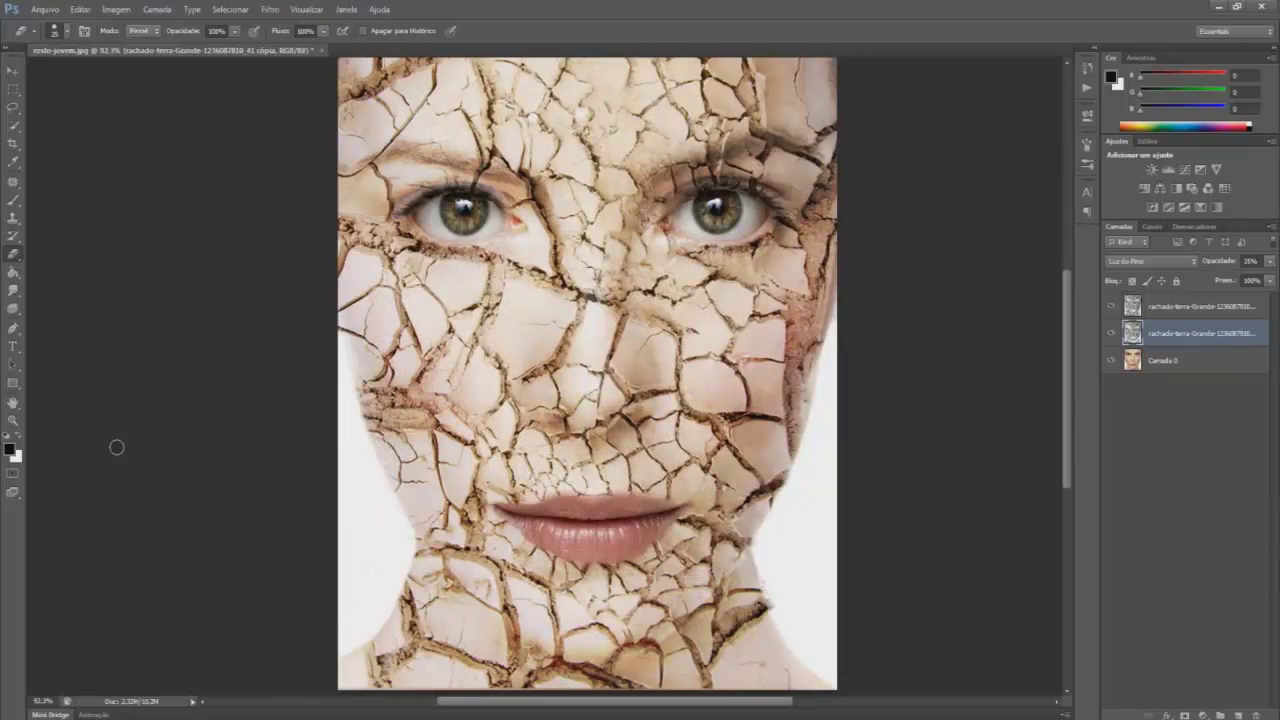
{"action": "key", "text": "ctrl+minus"}
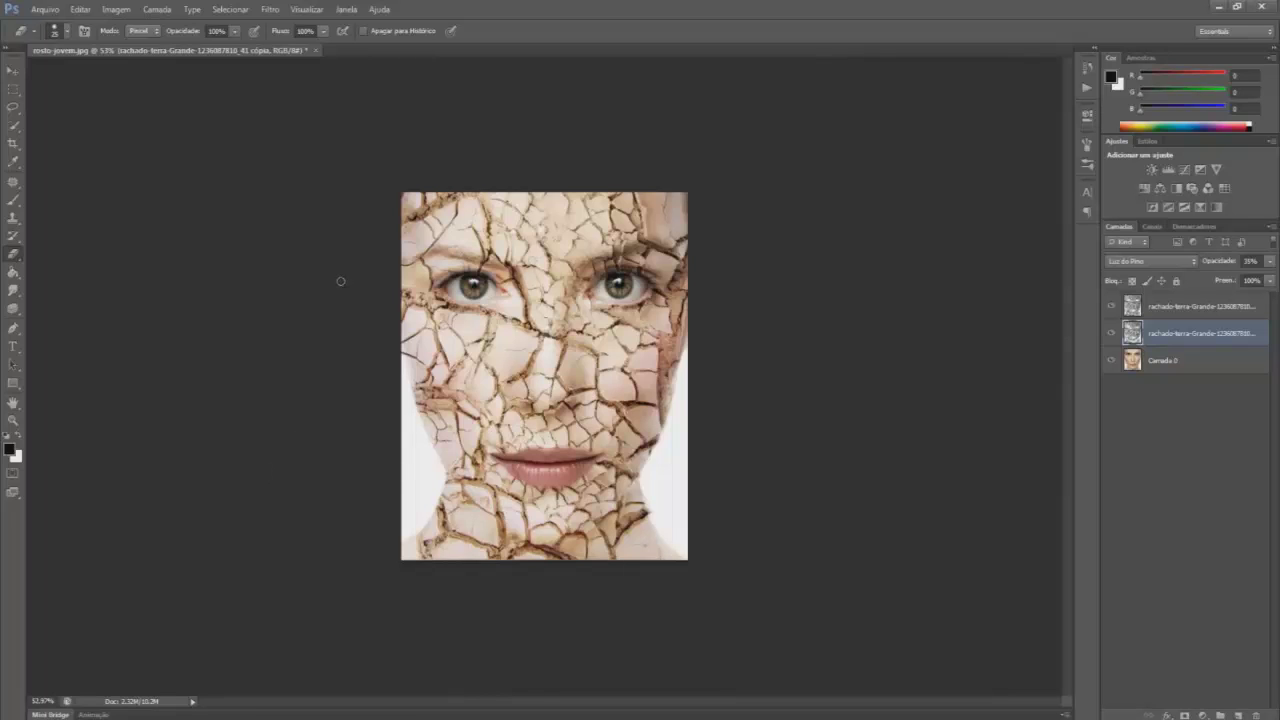
{"action": "key", "text": "ctrl+plus"}
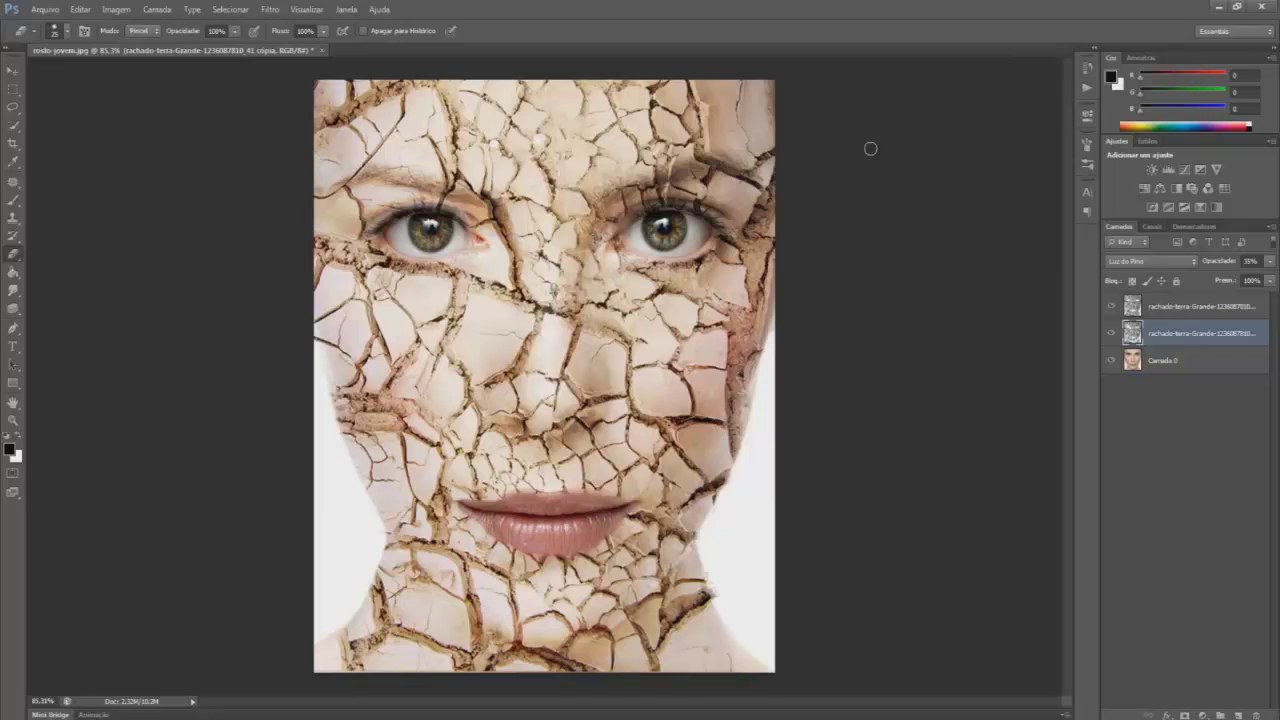
{"action": "scroll", "coordinate": [870, 148], "scroll_direction": "down", "scroll_amount": 3}
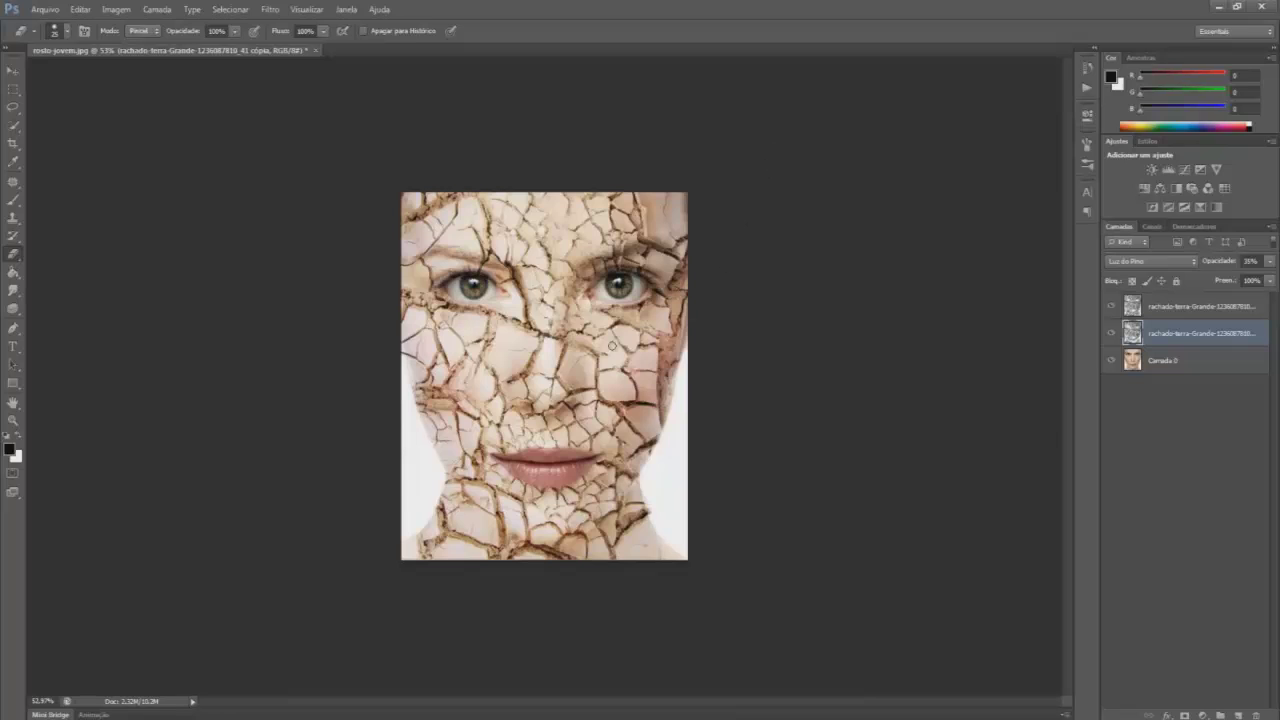
{"action": "scroll", "coordinate": [647, 530], "scroll_direction": "up", "scroll_amount": 2}
{"action": "scroll", "coordinate": [647, 530], "scroll_direction": "up", "scroll_amount": 1}
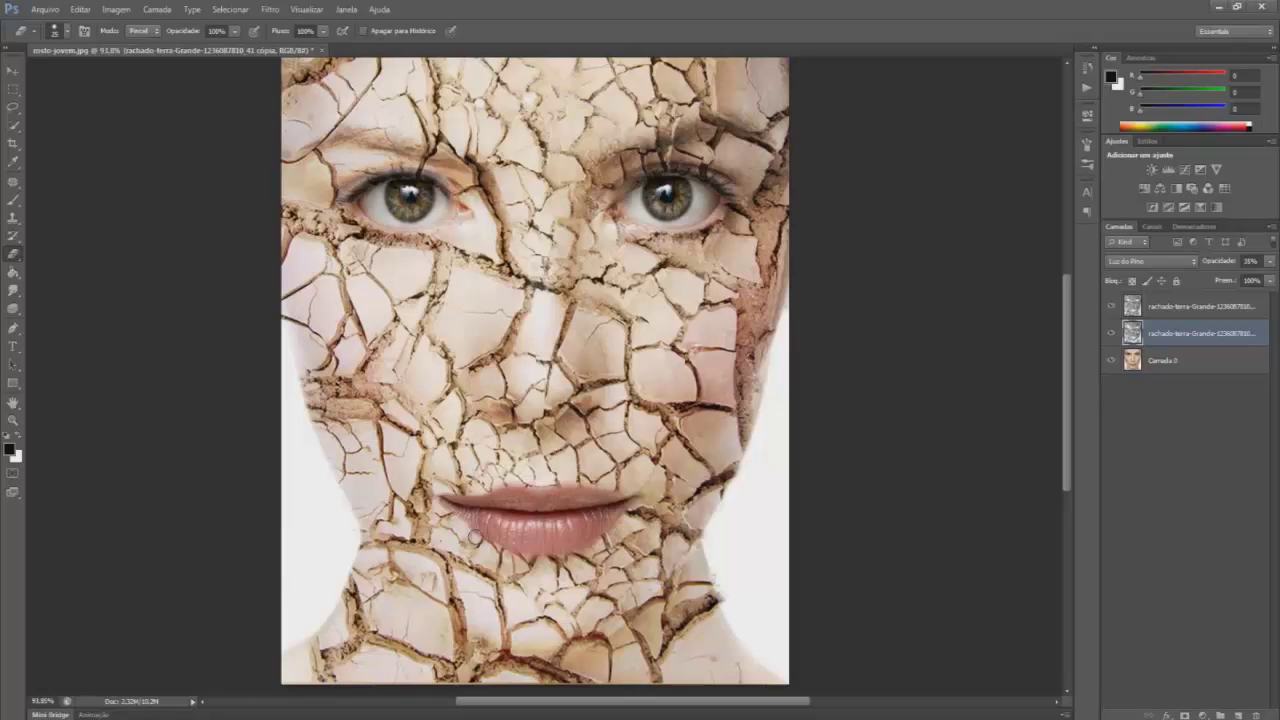
{"action": "scroll", "coordinate": [475, 537], "scroll_direction": "down", "scroll_amount": 2}
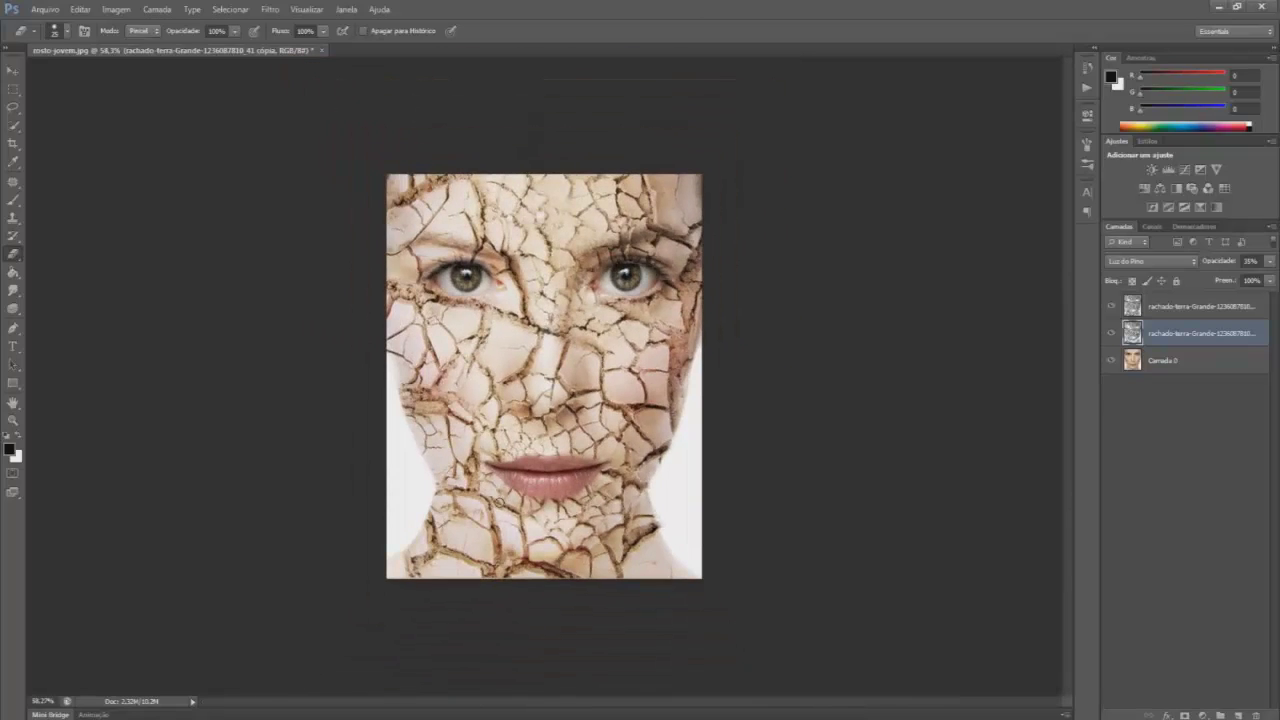
{"action": "scroll", "coordinate": [528, 417], "scroll_direction": "up", "scroll_amount": 2}
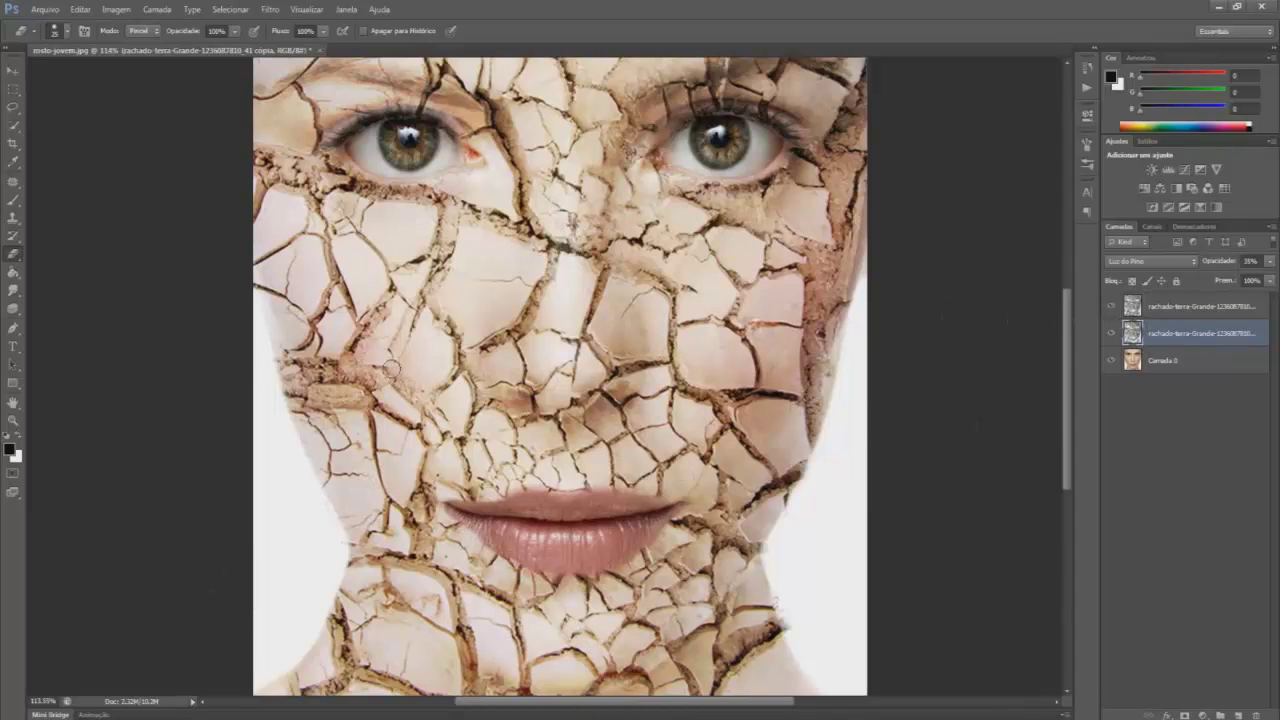
{"action": "scroll", "coordinate": [410, 409], "scroll_direction": "down", "scroll_amount": 2}
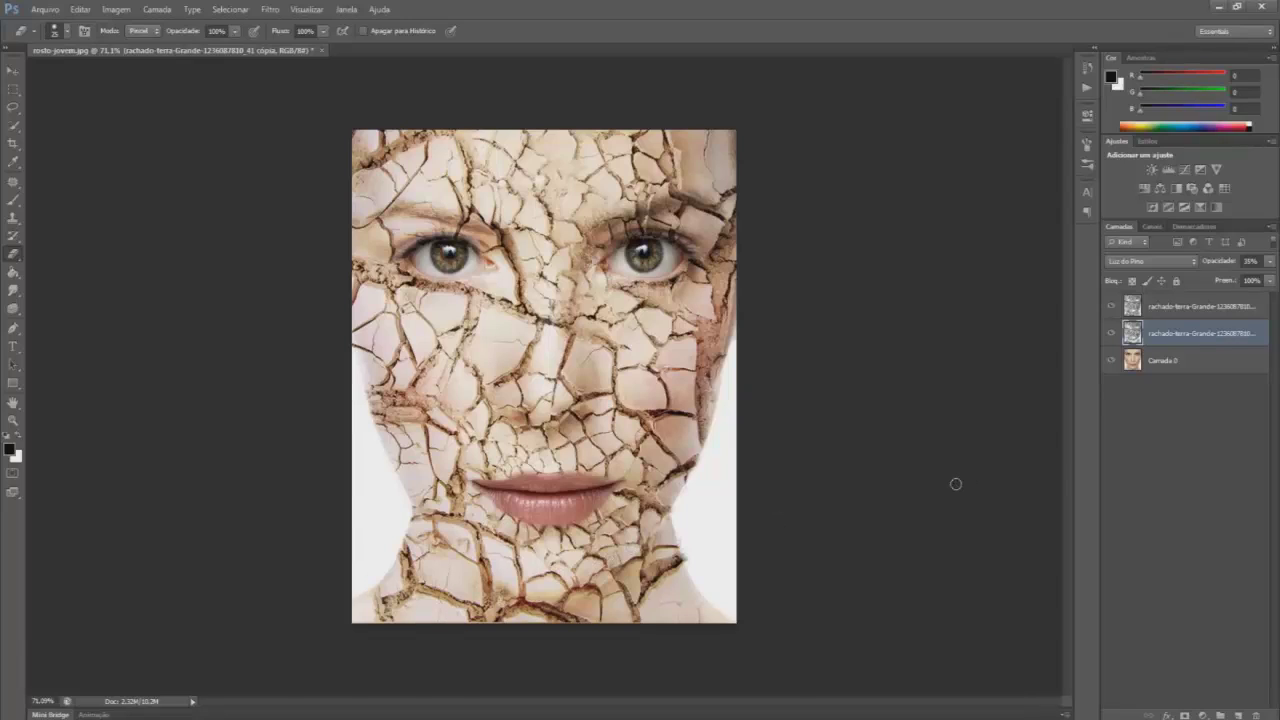
Duplicate the crack texture layer and shift the copy down over the face
{"action": "key", "text": "ctrl+j"}
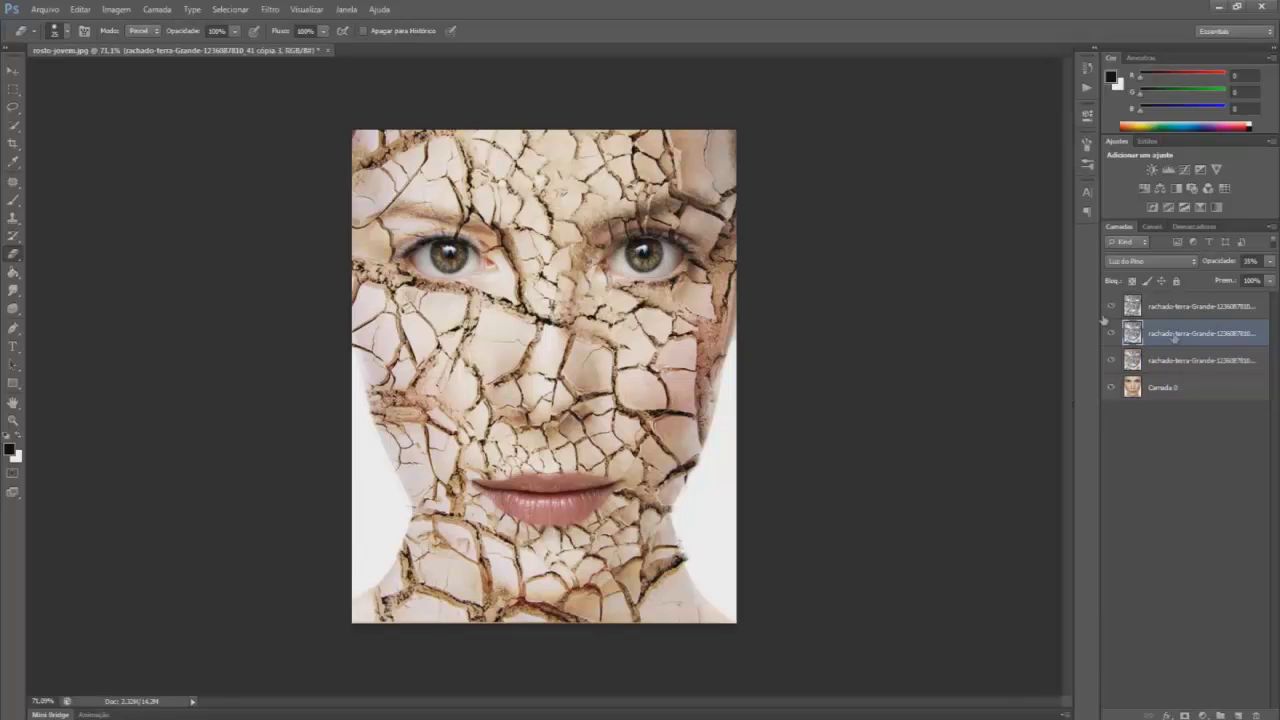
{"action": "left_click", "coordinate": [12, 71]}
{"action": "left_click_drag", "start_coordinate": [558, 405], "coordinate": [557, 480]}
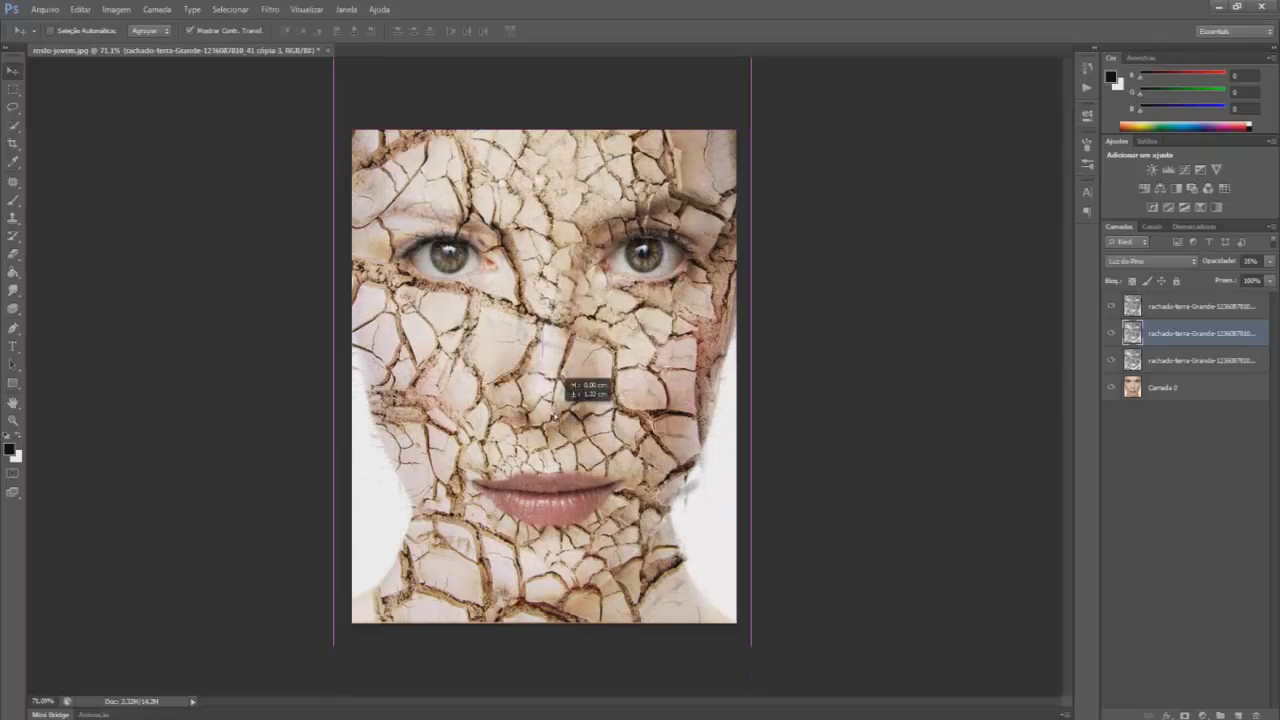
{"action": "left_click_drag", "start_coordinate": [557, 480], "coordinate": [557, 456]}
Blend the copy in Subtrair (Subtract) mode at 100% opacity, nudging it slightly into place
{"action": "left_click", "coordinate": [1172, 262]}
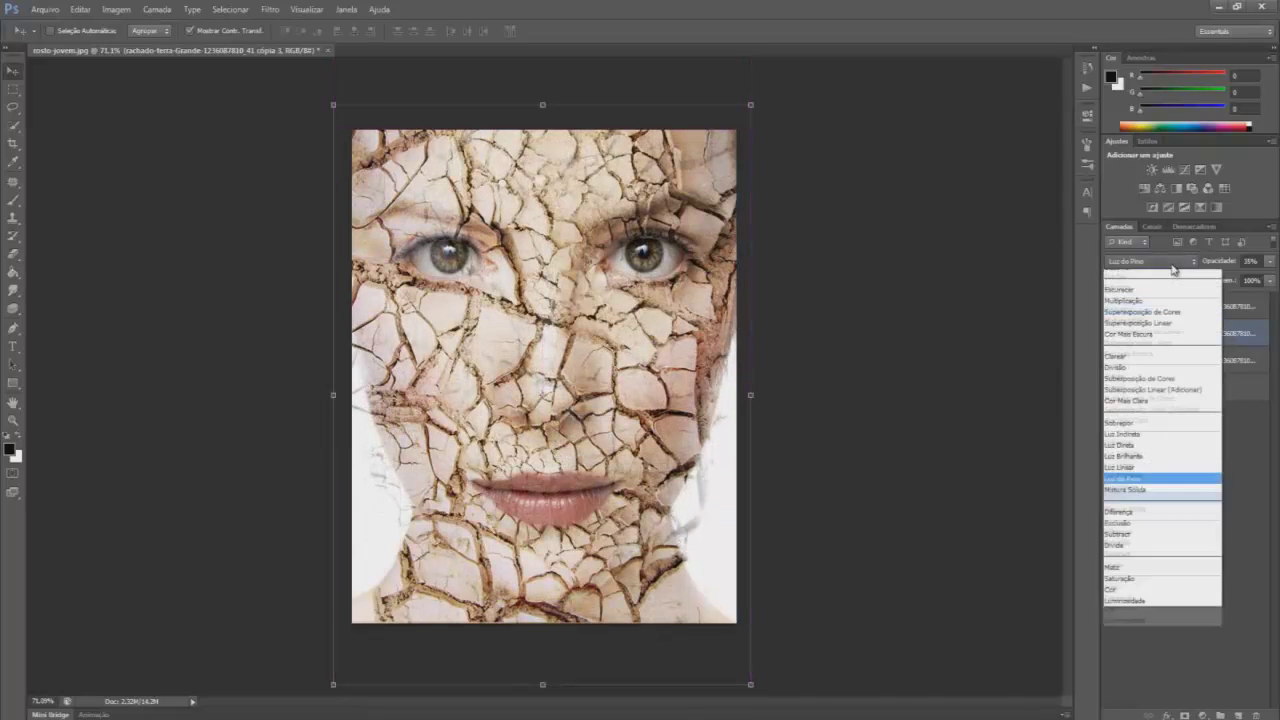
{"action": "left_click", "coordinate": [1119, 442]}
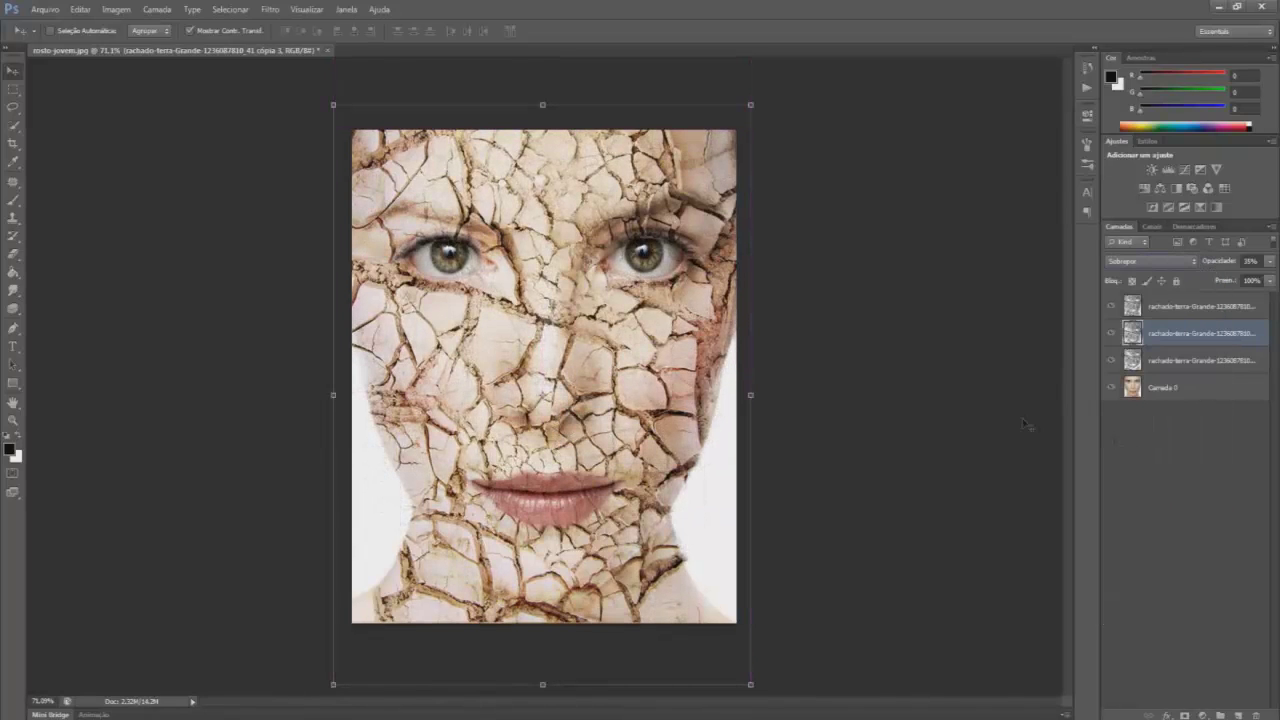
{"action": "left_click_drag", "start_coordinate": [620, 424], "coordinate": [617, 437]}
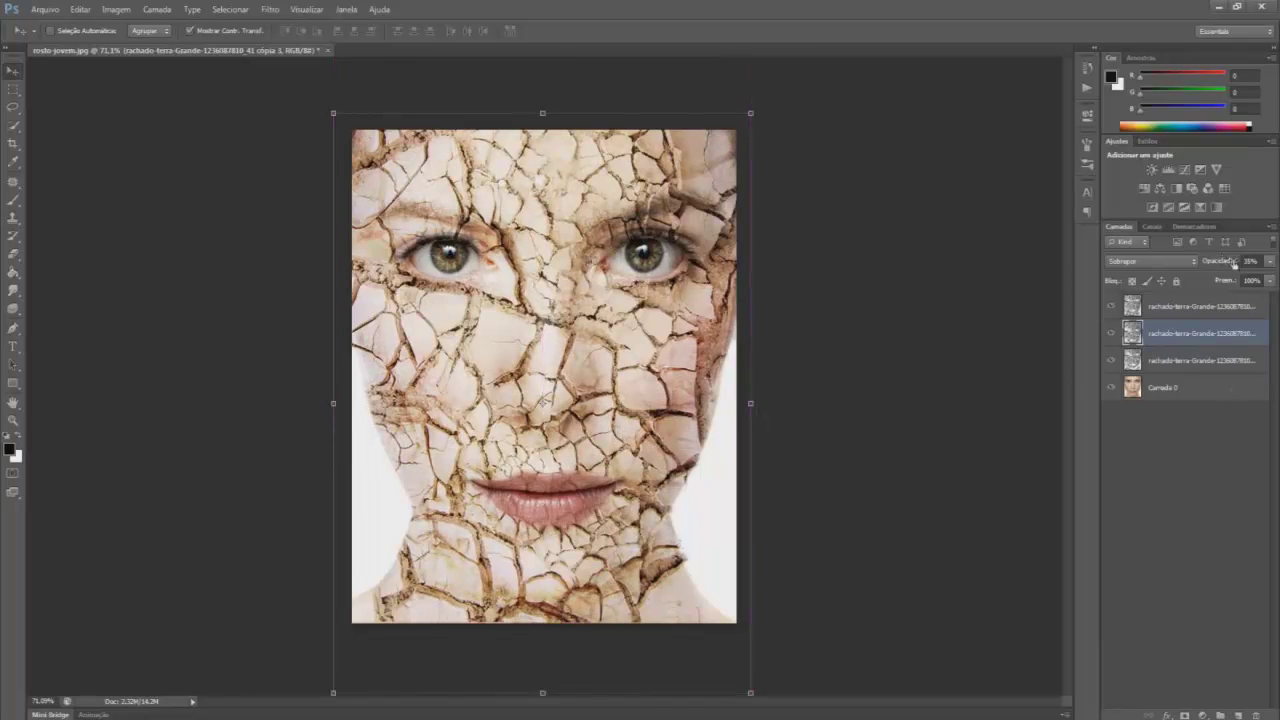
{"action": "left_click", "coordinate": [1270, 261]}
{"action": "left_click_drag", "start_coordinate": [1228, 284], "coordinate": [1276, 284]}
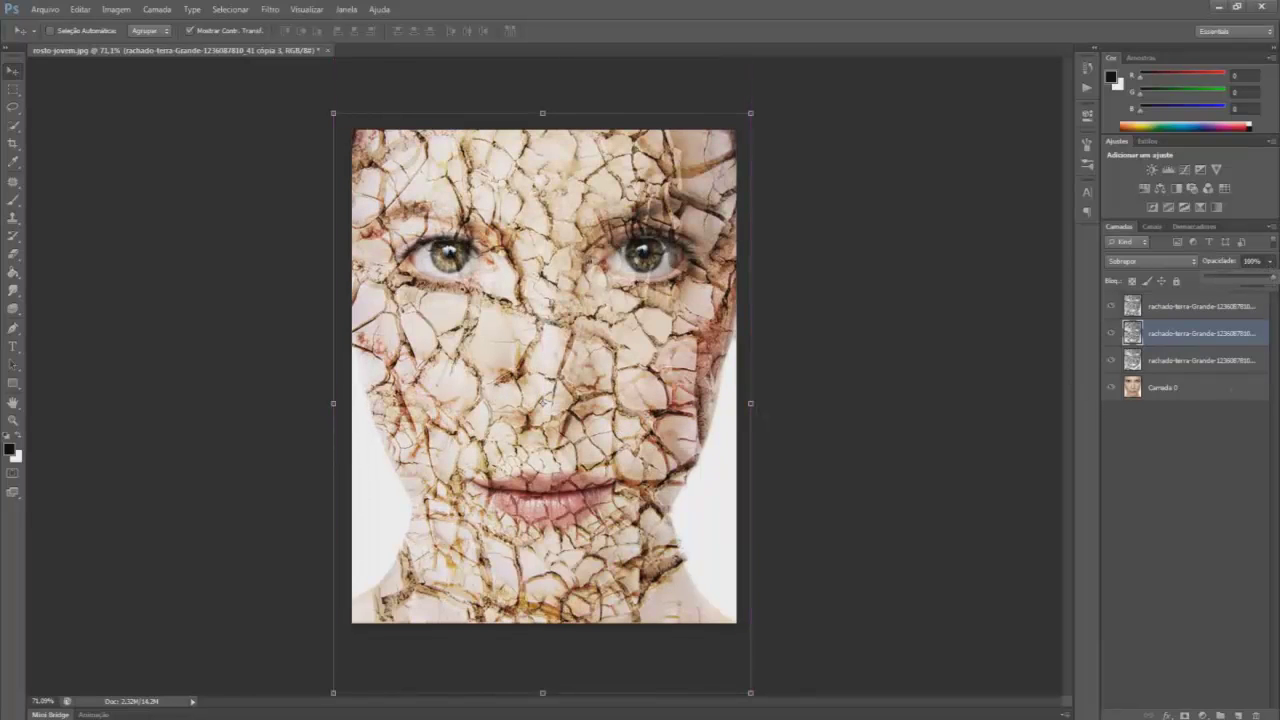
{"action": "left_click_drag", "start_coordinate": [532, 536], "coordinate": [517, 530]}
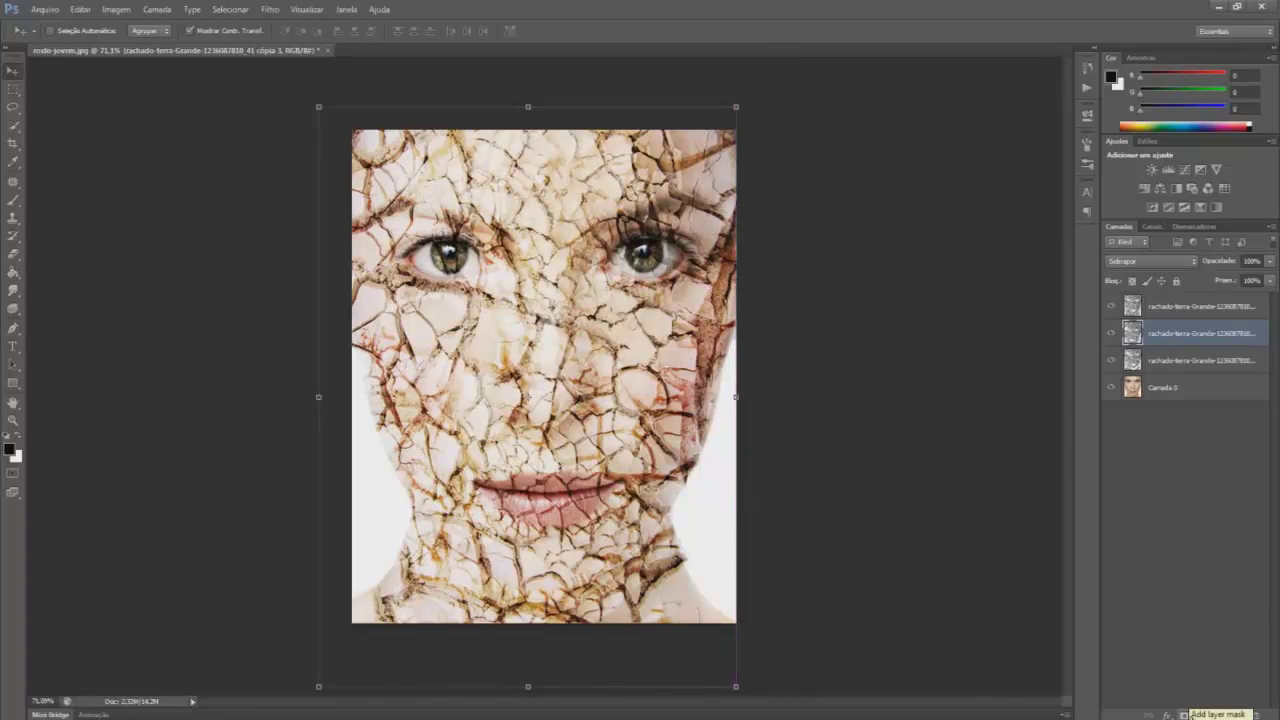
Add a layer mask to the Subtrair crack copy and fill it black to hide the cracks
{"action": "left_click", "coordinate": [1184, 714]}
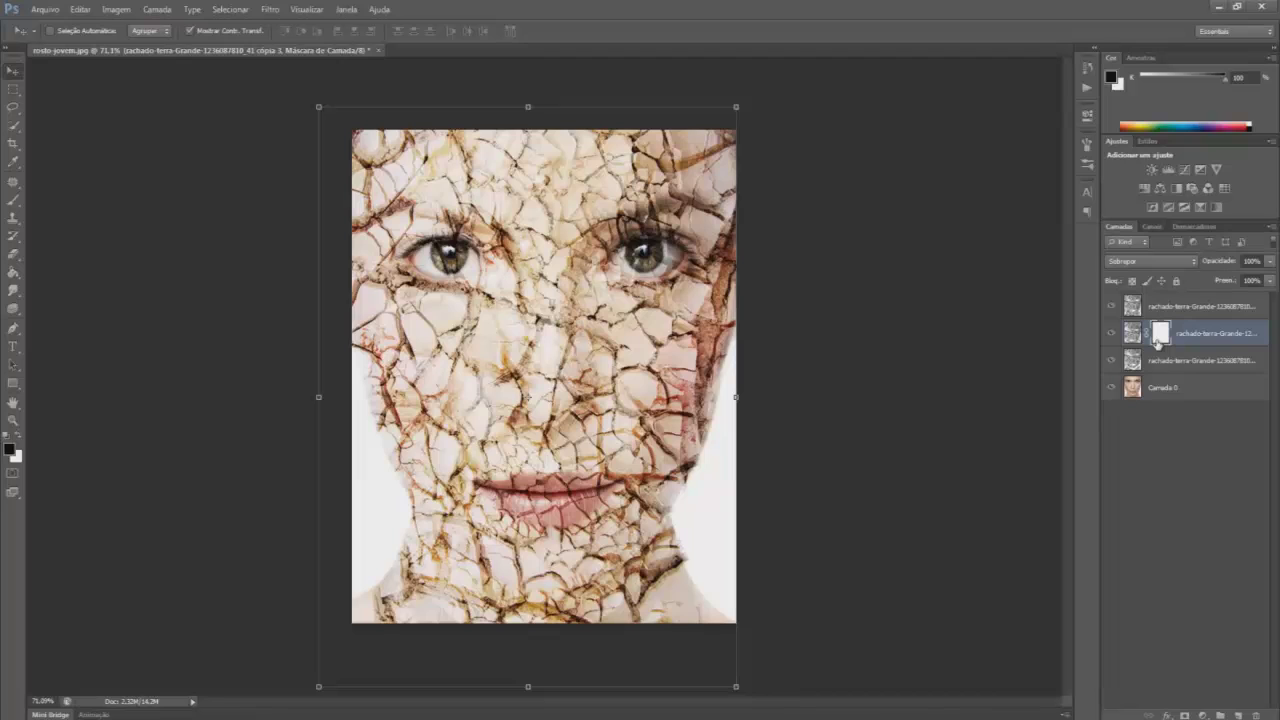
{"action": "left_click", "coordinate": [13, 272]}
{"action": "left_click", "coordinate": [68, 285]}
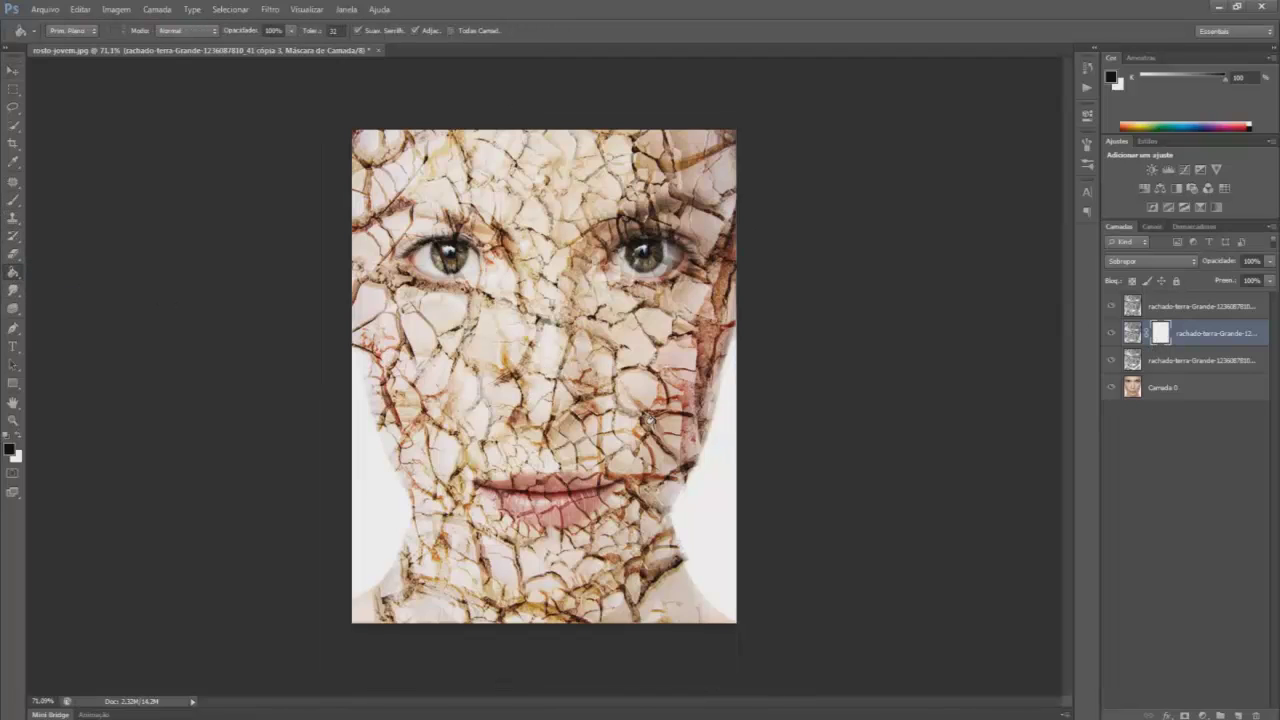
{"action": "left_click", "coordinate": [354, 338]}
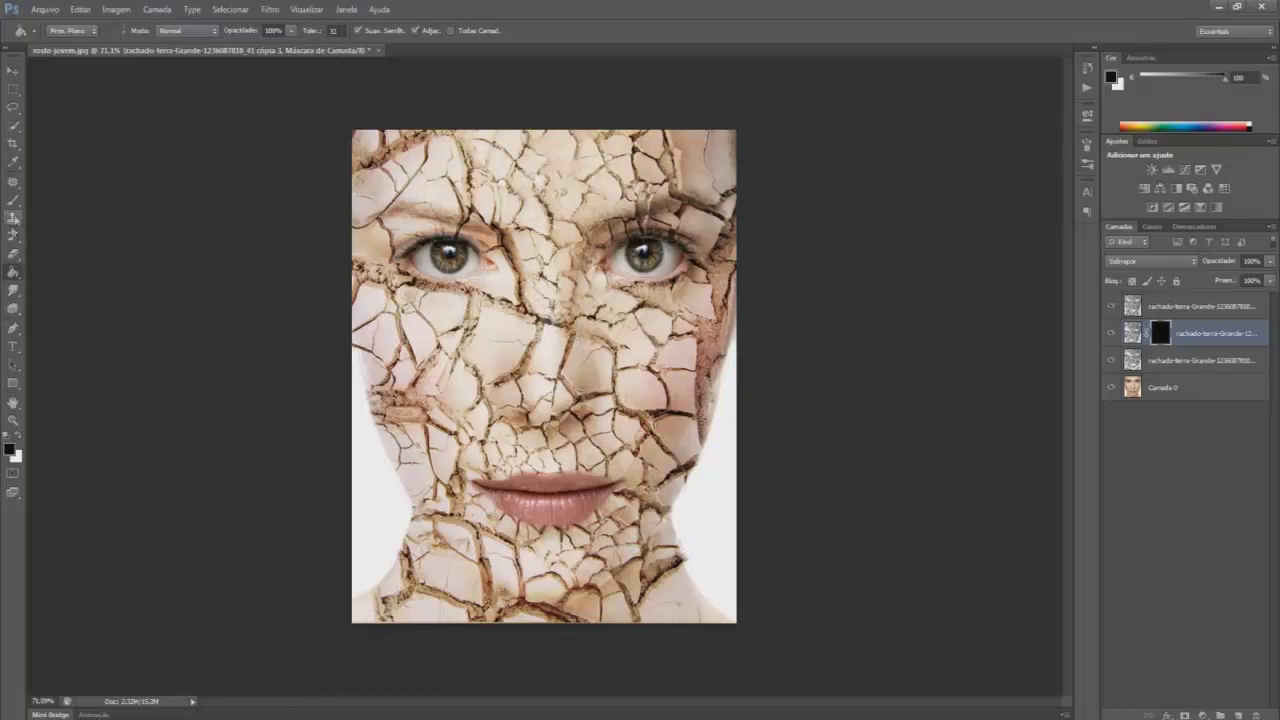
Paint white on the mask across the lips to bring the cracks back there
{"action": "left_click", "coordinate": [13, 199]}
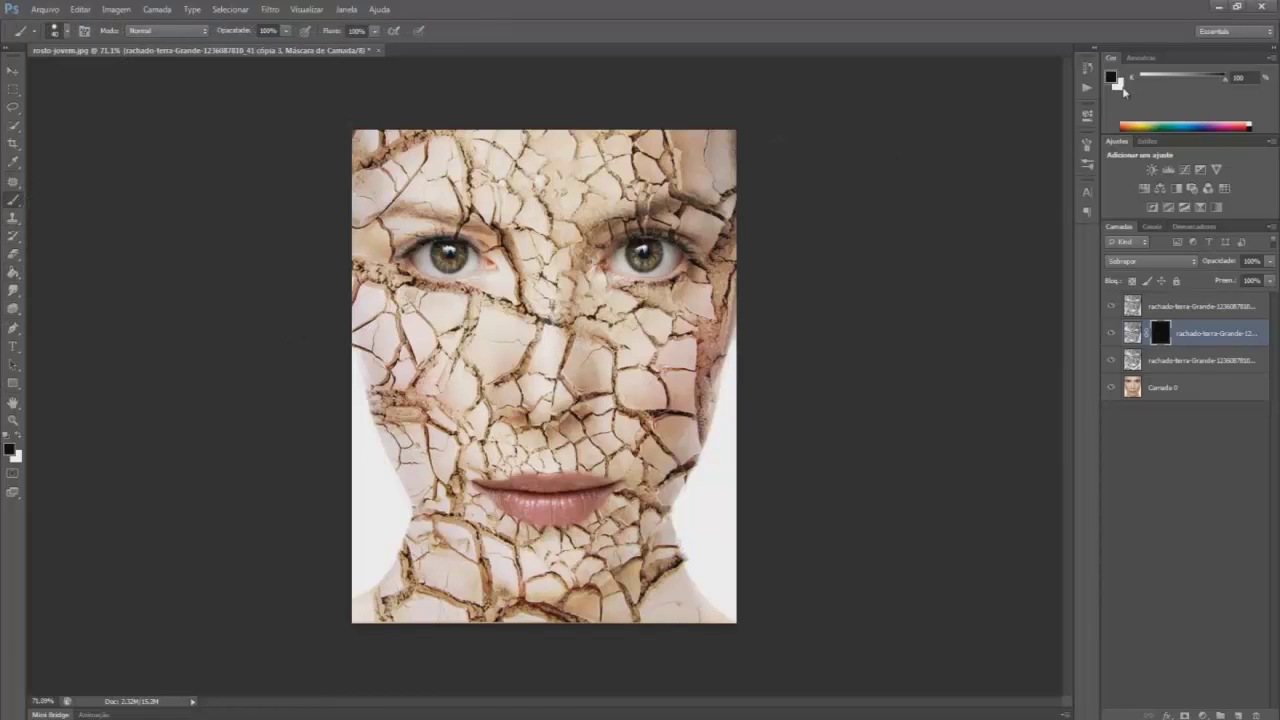
{"action": "left_click", "coordinate": [1111, 78]}
{"action": "left_click", "coordinate": [742, 123]}
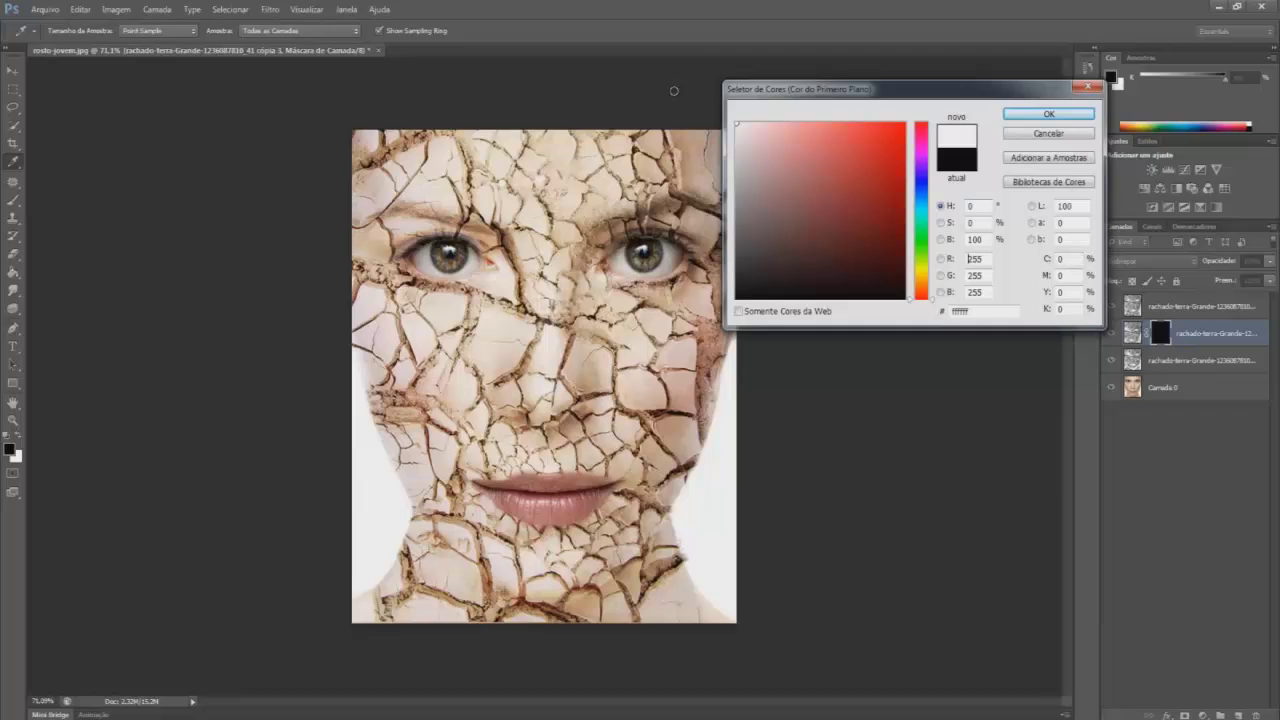
{"action": "left_click", "coordinate": [1047, 114]}
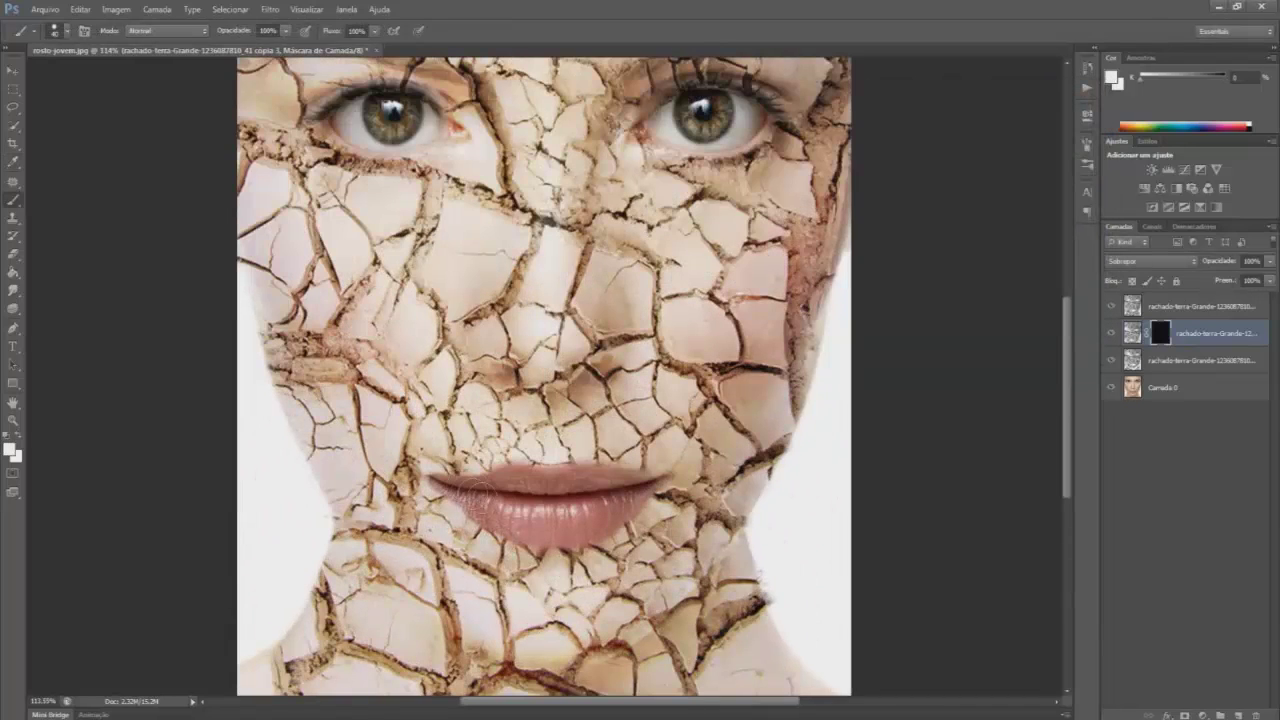
{"action": "mouse_move", "coordinate": [476, 490]}
{"action": "left_mouse_down"}
{"action": "mouse_move", "coordinate": [565, 505]}
{"action": "mouse_move", "coordinate": [503, 487]}
{"action": "mouse_move", "coordinate": [560, 478]}
{"action": "mouse_move", "coordinate": [600, 490]}
{"action": "mouse_move", "coordinate": [590, 528]}
{"action": "mouse_move", "coordinate": [510, 525]}
{"action": "mouse_move", "coordinate": [560, 530]}
{"action": "mouse_move", "coordinate": [605, 515]}
{"action": "mouse_move", "coordinate": [622, 482]}
{"action": "mouse_move", "coordinate": [445, 482]}
{"action": "mouse_move", "coordinate": [582, 496]}
{"action": "mouse_move", "coordinate": [640, 476]}
{"action": "mouse_move", "coordinate": [652, 486]}
{"action": "left_mouse_up"}
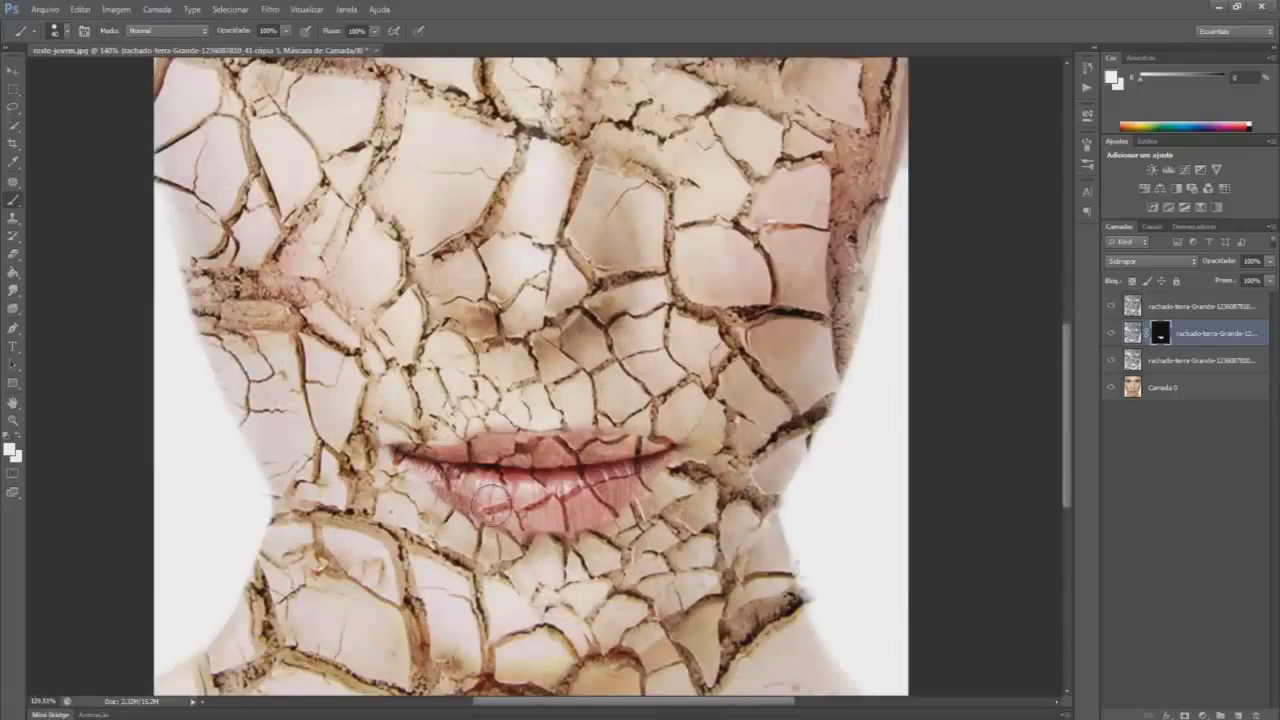
Set the foreground to black 000000 and brush it on the mask over the lip corner
{"action": "scroll", "coordinate": [490, 505], "scroll_direction": "up", "scroll_amount": 3}
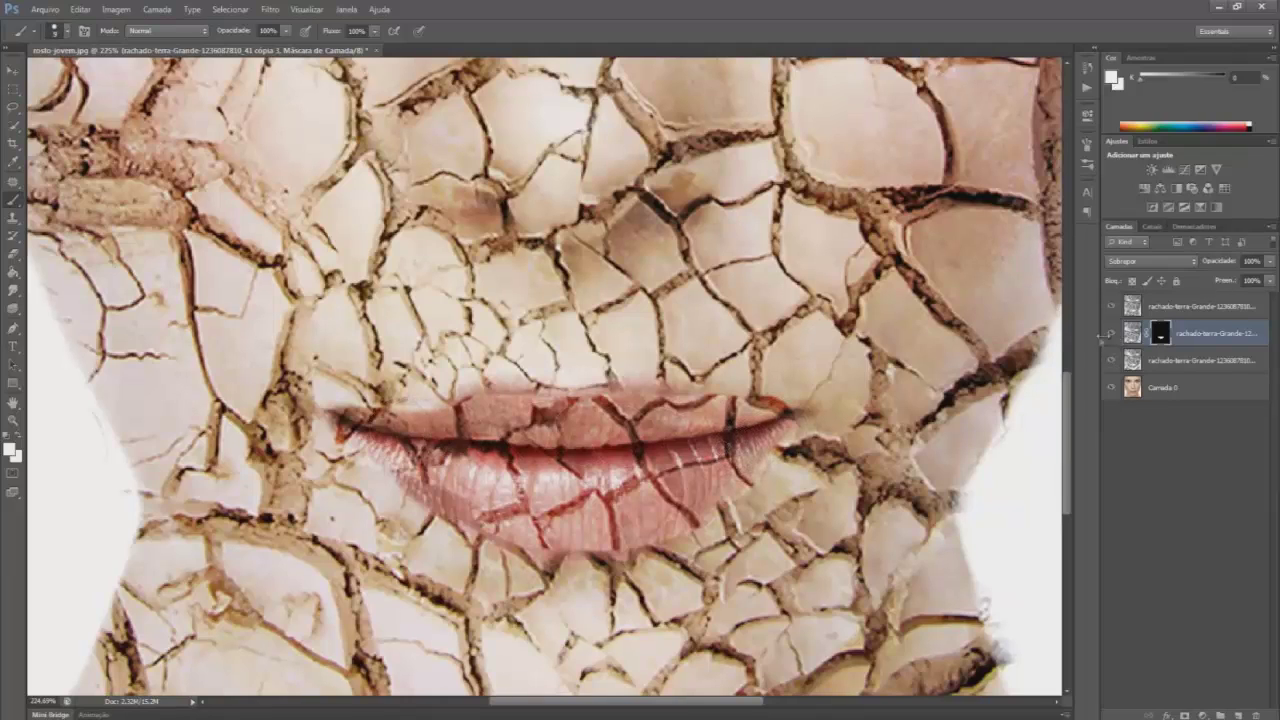
{"action": "key", "text": "d"}
{"action": "key", "text": "i"}
{"action": "left_click", "coordinate": [1113, 80]}
{"action": "left_click", "coordinate": [736, 298]}
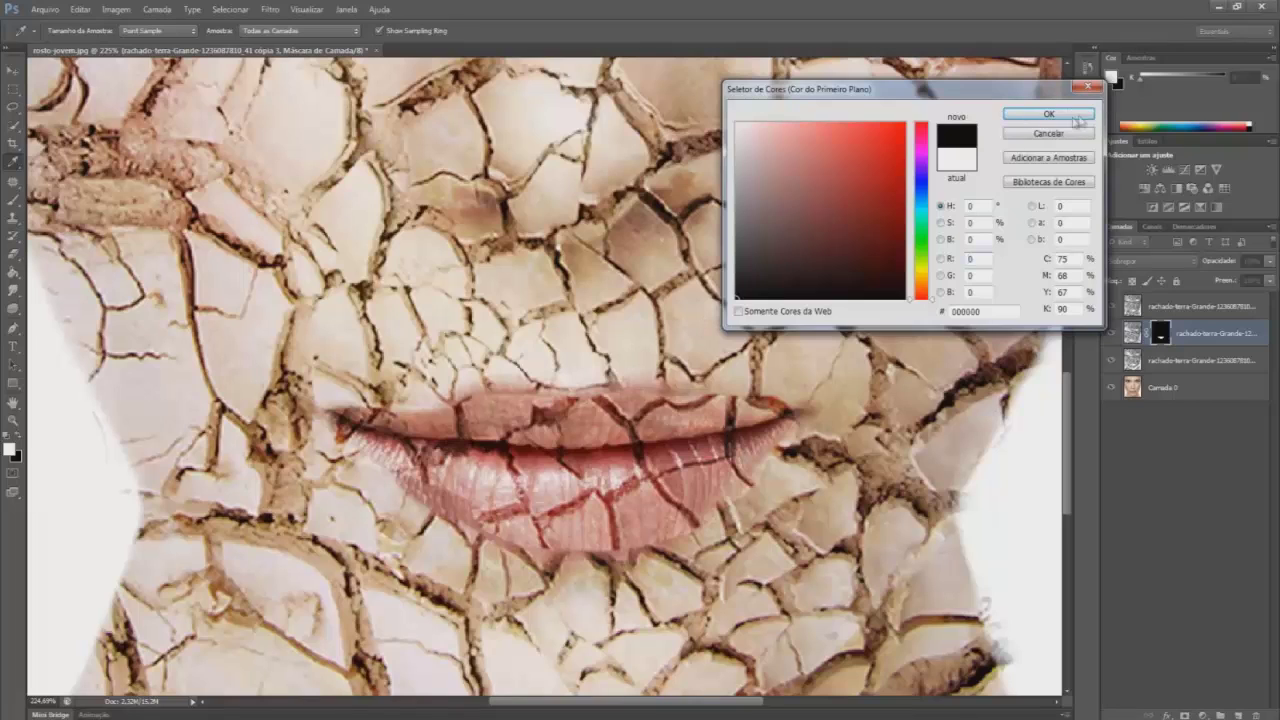
{"action": "key", "text": "Return"}
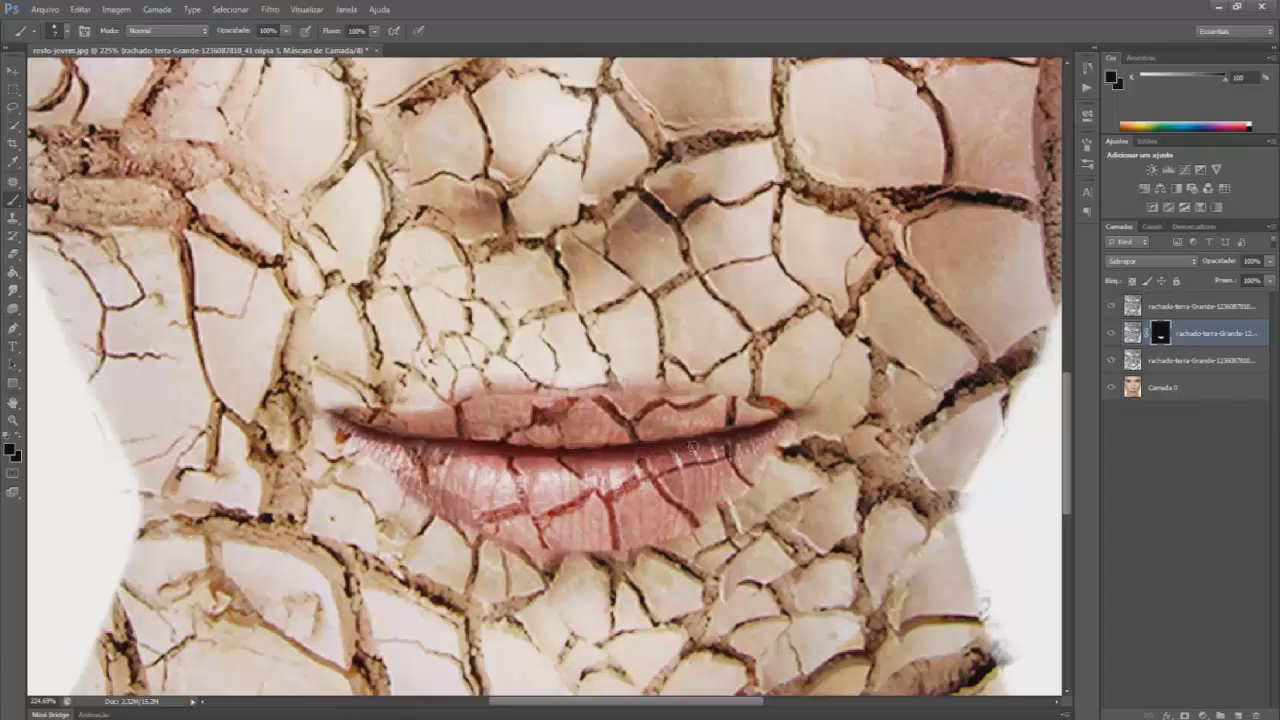
{"action": "left_click_drag", "start_coordinate": [787, 413], "coordinate": [762, 401]}
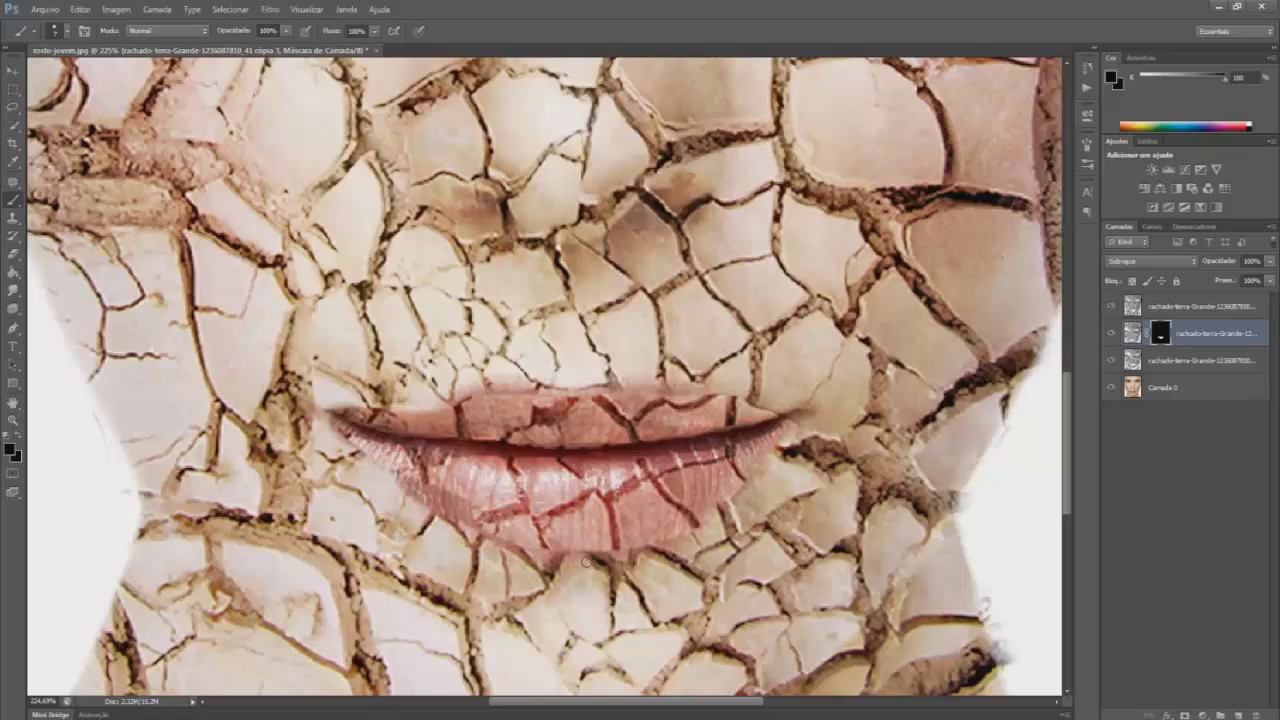
{"action": "scroll", "coordinate": [587, 562], "scroll_direction": "down", "scroll_amount": 5}
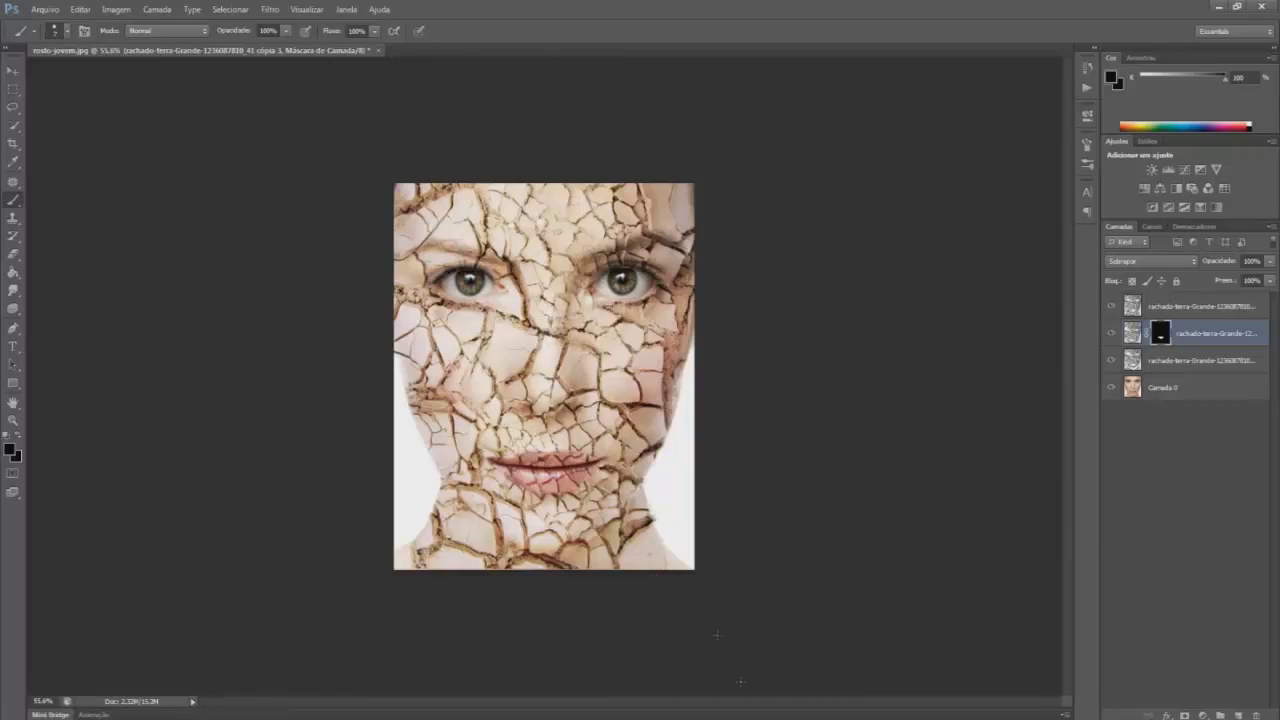
{"action": "scroll", "coordinate": [560, 480], "scroll_direction": "up", "scroll_amount": 5}
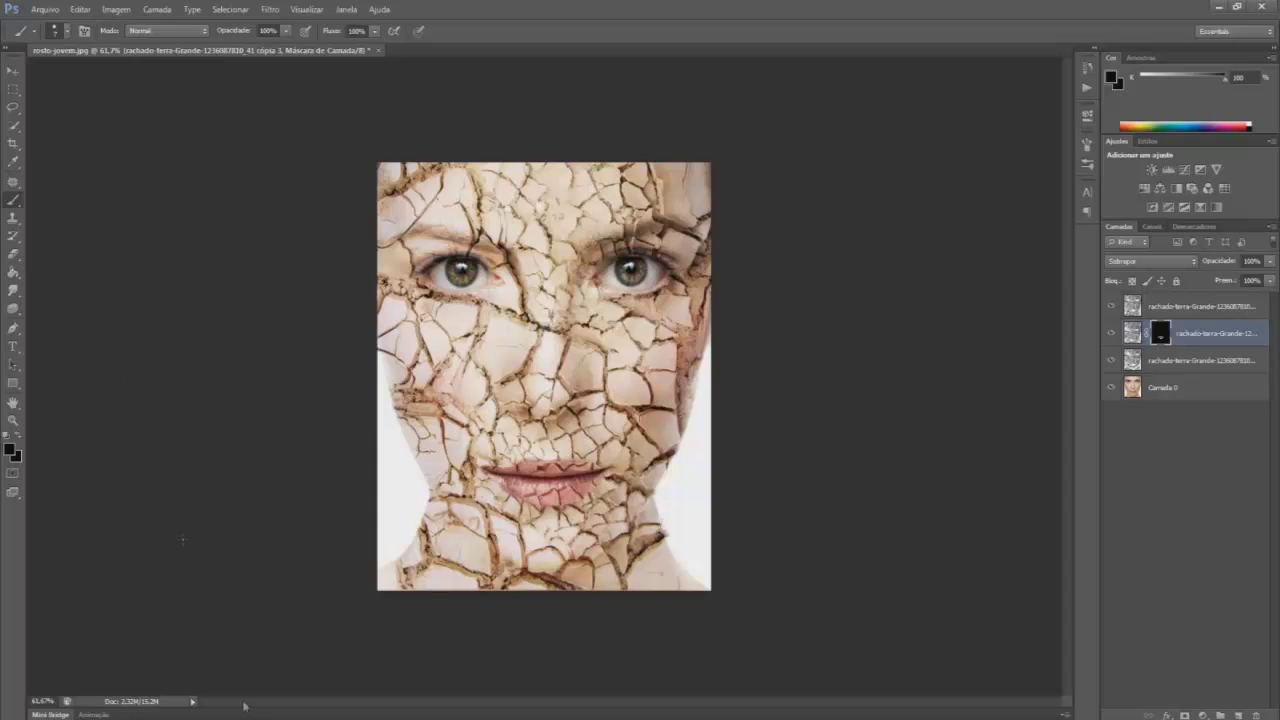
{"action": "key", "text": "ctrl+plus"}
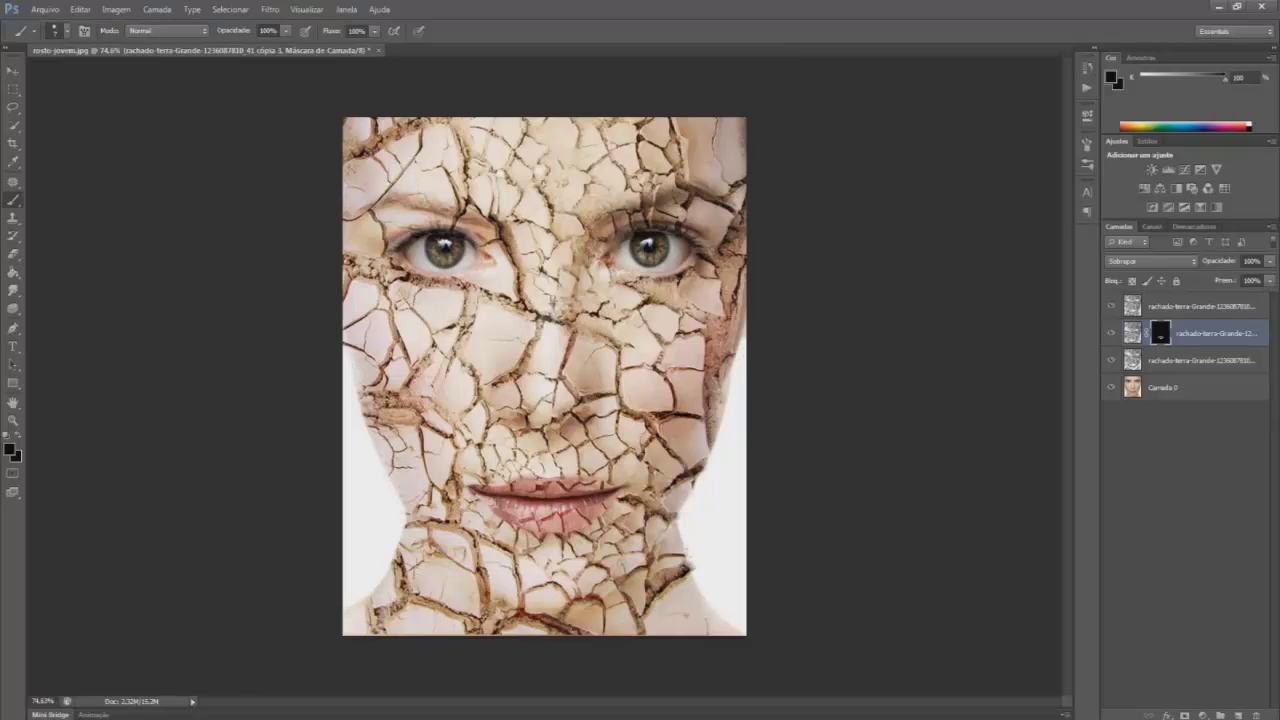
{"action": "scroll", "coordinate": [705, 626], "scroll_direction": "down", "scroll_amount": 3}
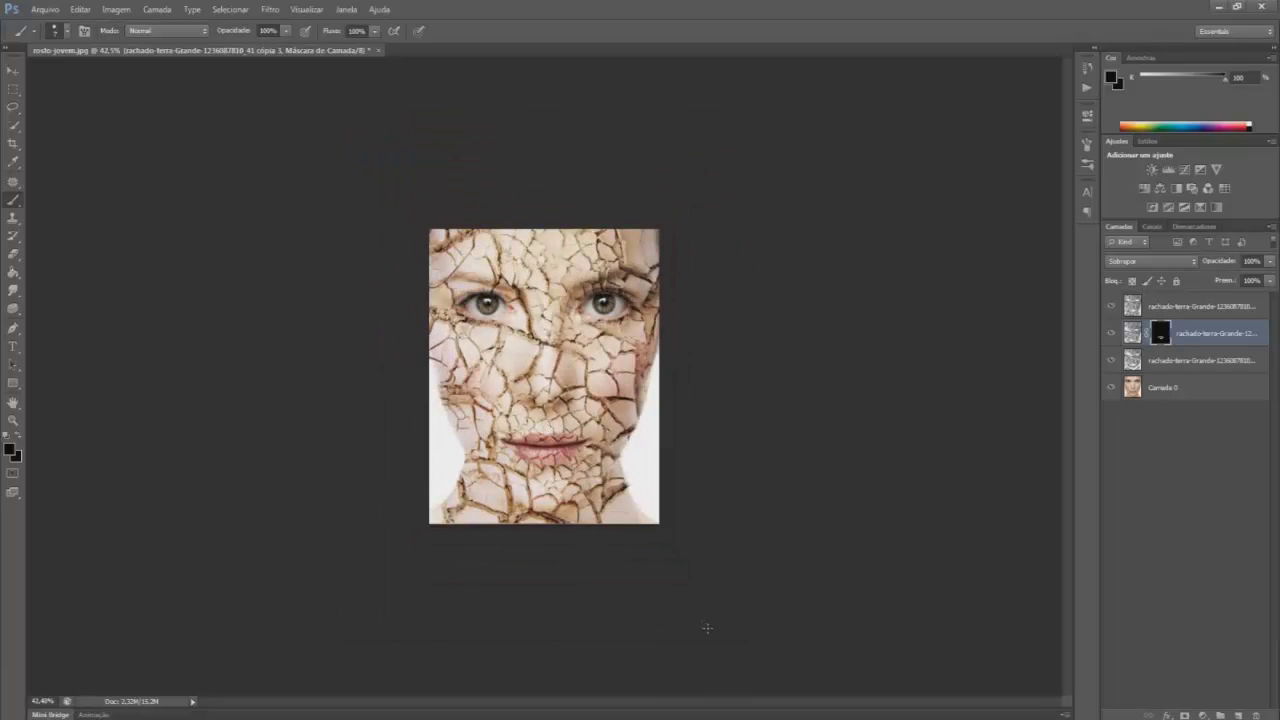
{"action": "scroll", "coordinate": [707, 627], "scroll_direction": "up", "scroll_amount": 3}
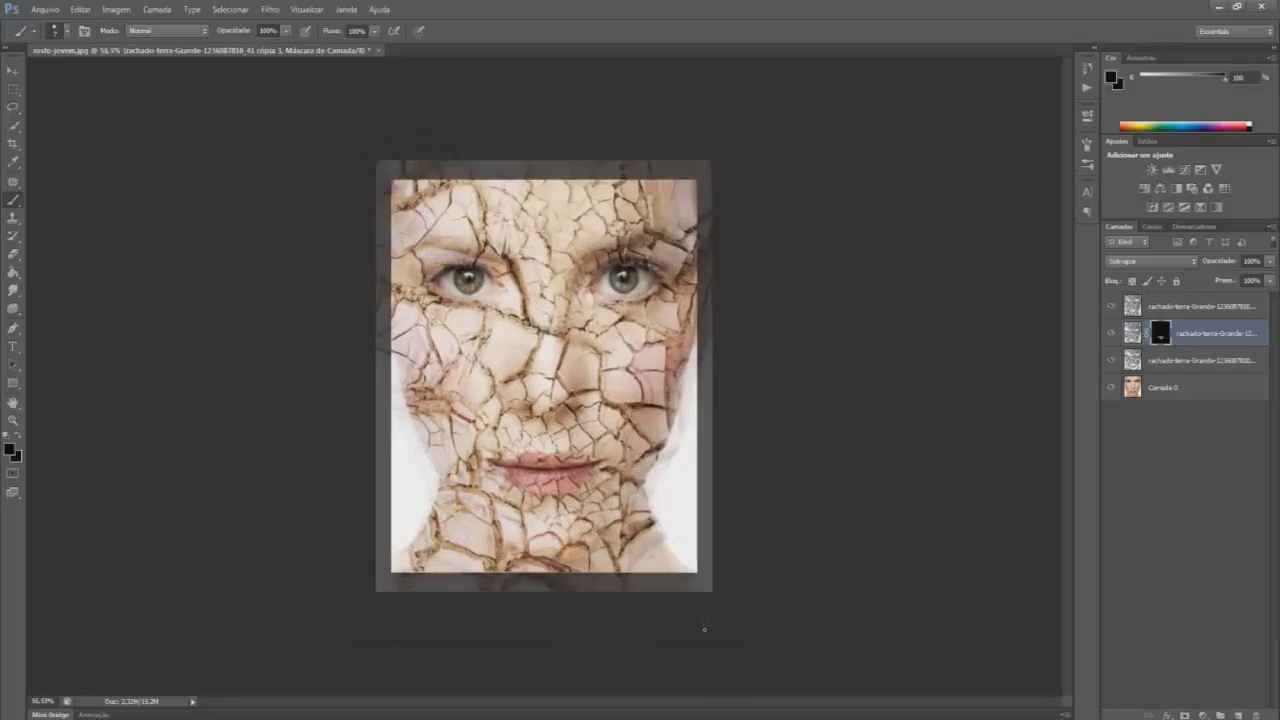